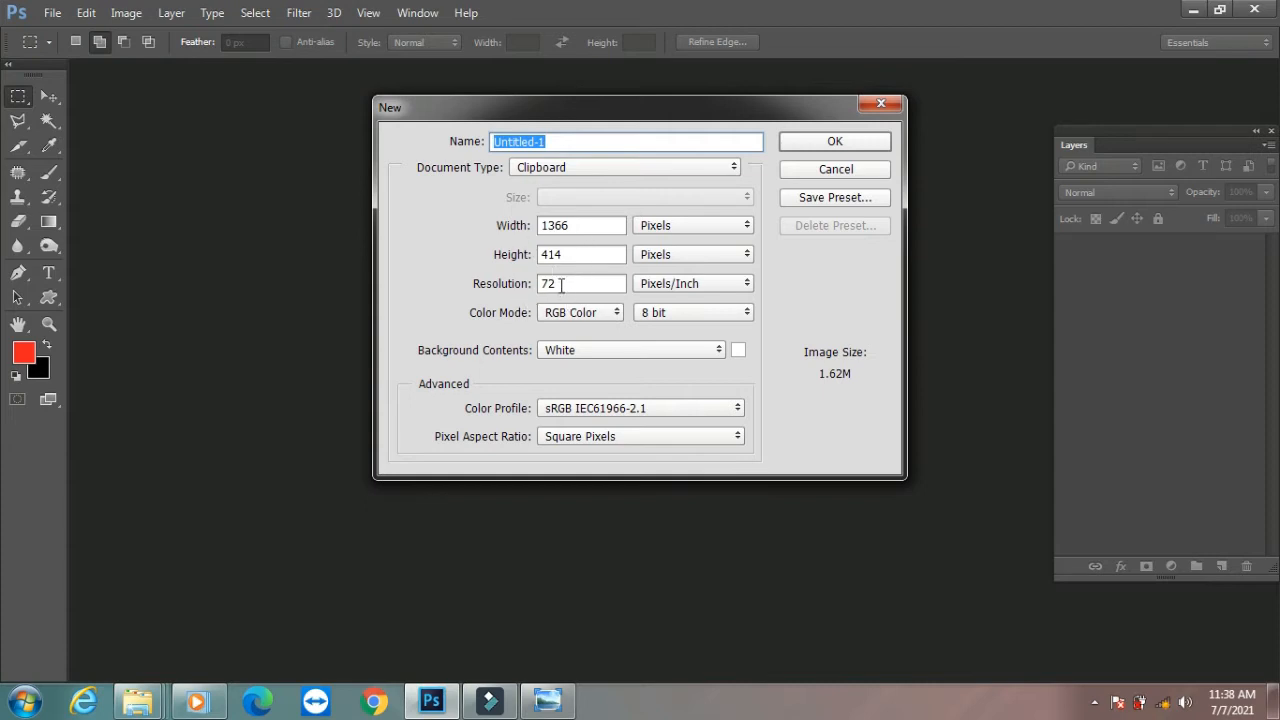
Step: Create a new 1366 by 414 pixel RGB document with the resolution set to 300 pixels/inch
double_click(561, 283)
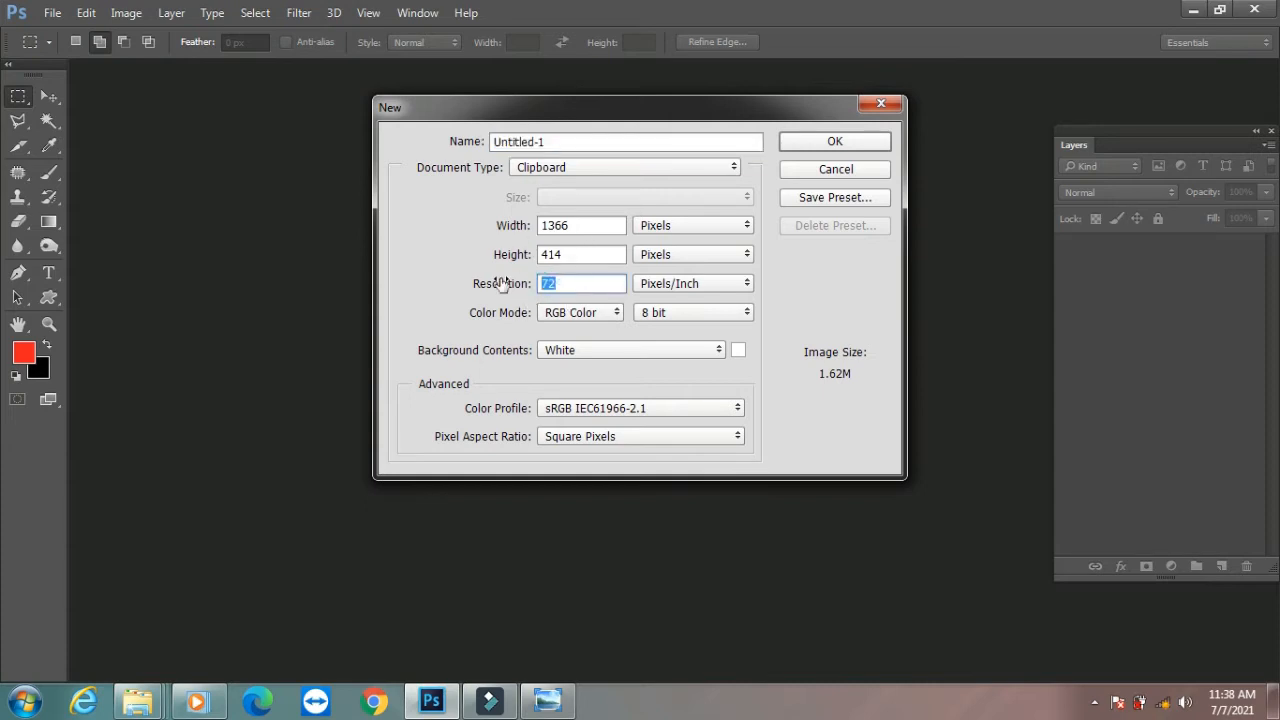
text(300)
key(Return)
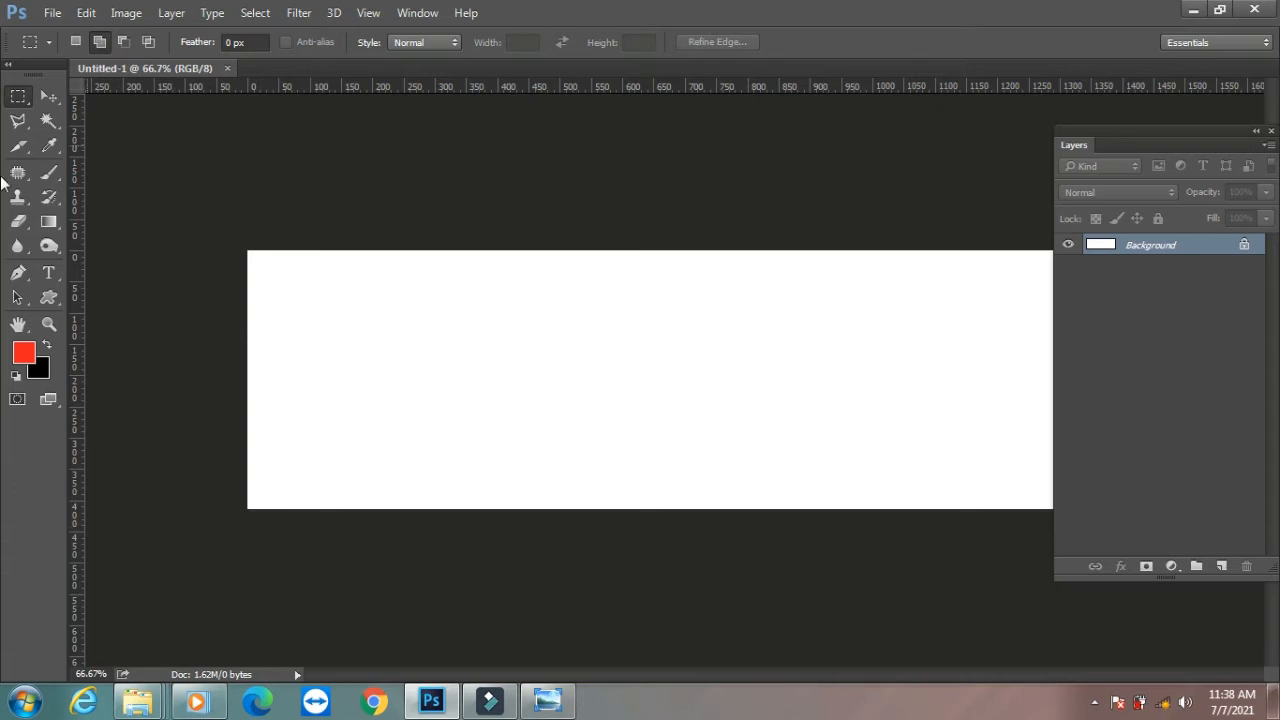
Step: Set the foreground color to a pale cyan
click(22, 352)
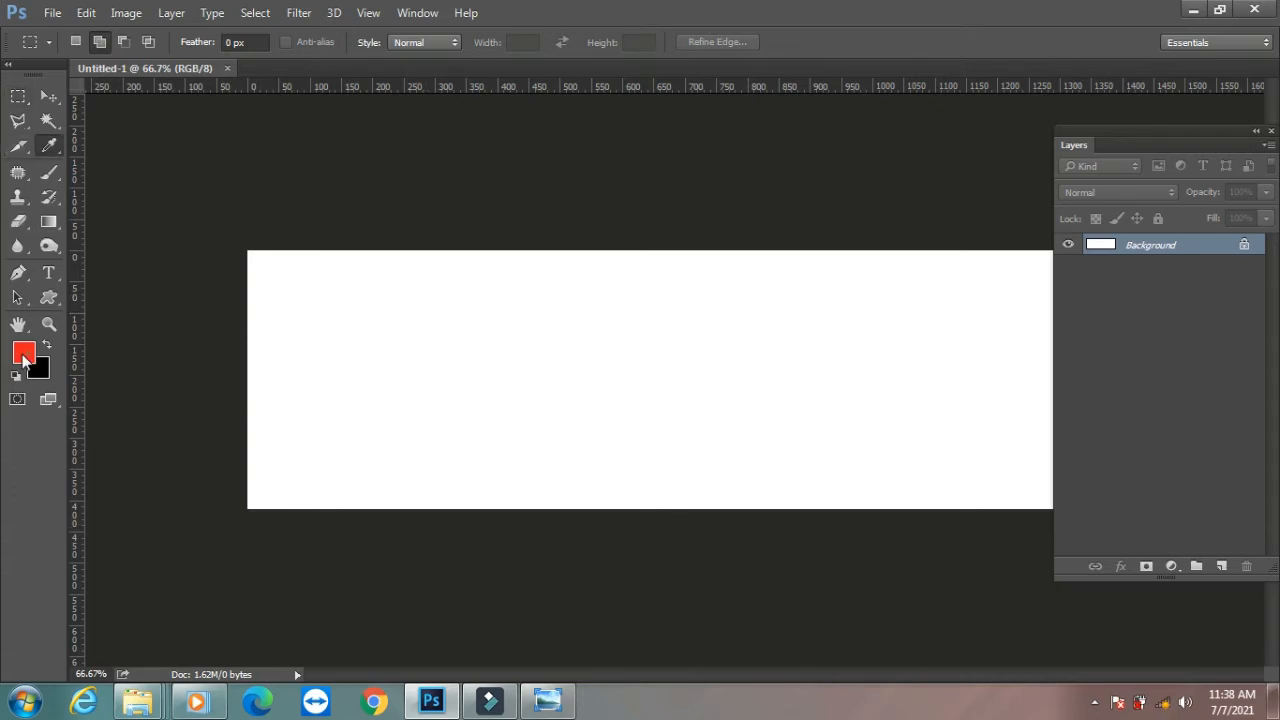
drag(386, 208, 382, 248)
click(204, 131)
click(552, 117)
Step: Set the background color to teal #22beb5 and fill the Background layer with the pale cyan foreground color
click(41, 378)
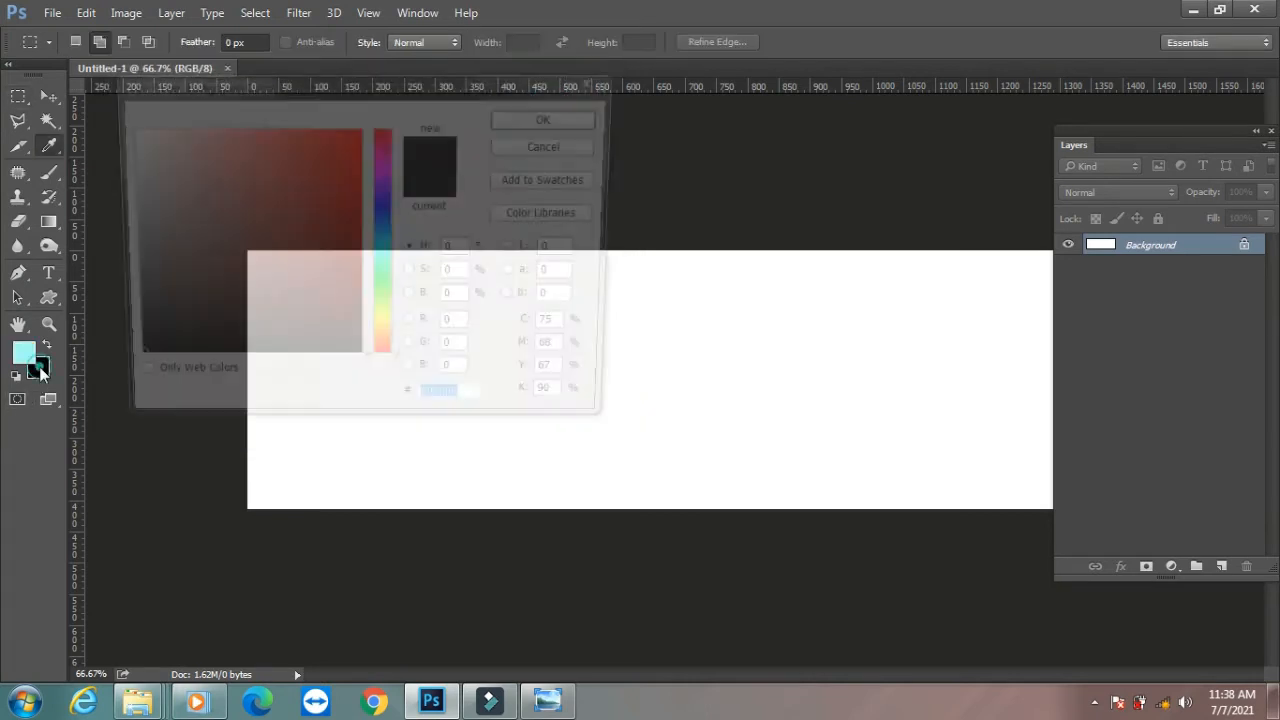
click(24, 352)
click(319, 188)
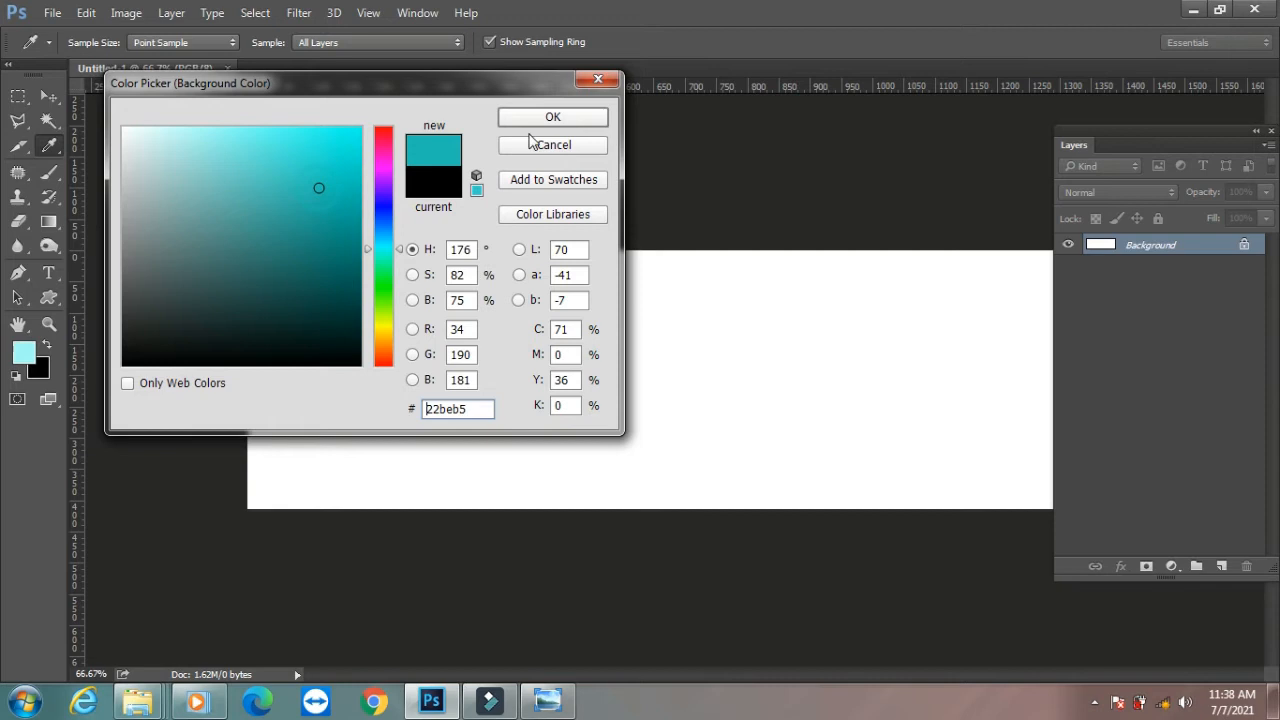
click(552, 117)
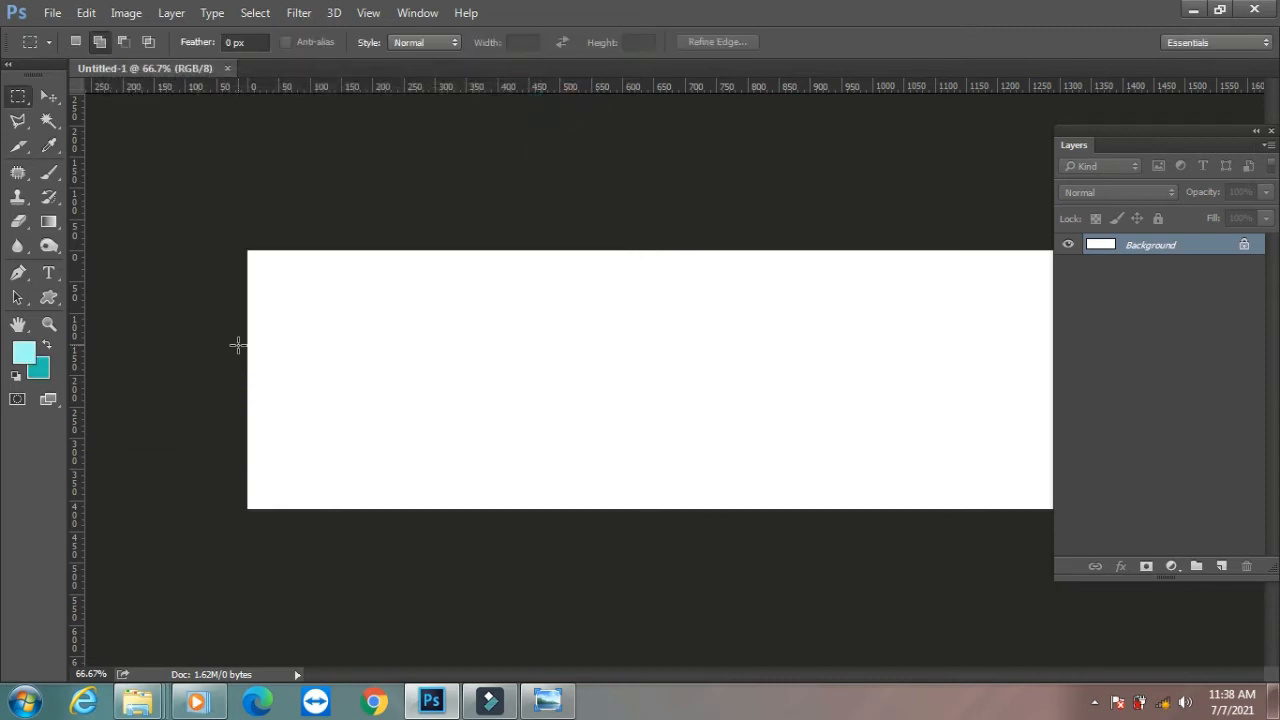
key(alt+BackSpace)
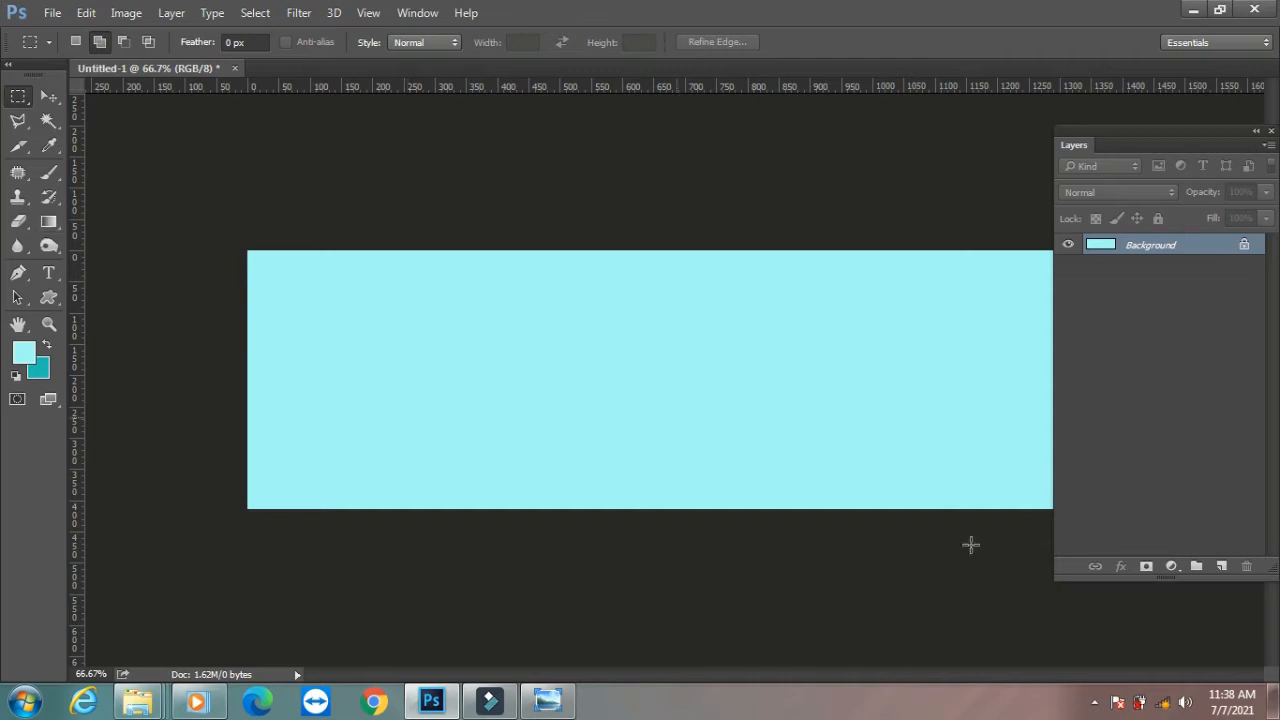
Step: On a new layer, create an ellipse about 750 by 310 px near the canvas center, filled with the teal background color
click(1221, 567)
click(18, 96)
click(76, 103)
drag(455, 281, 925, 474)
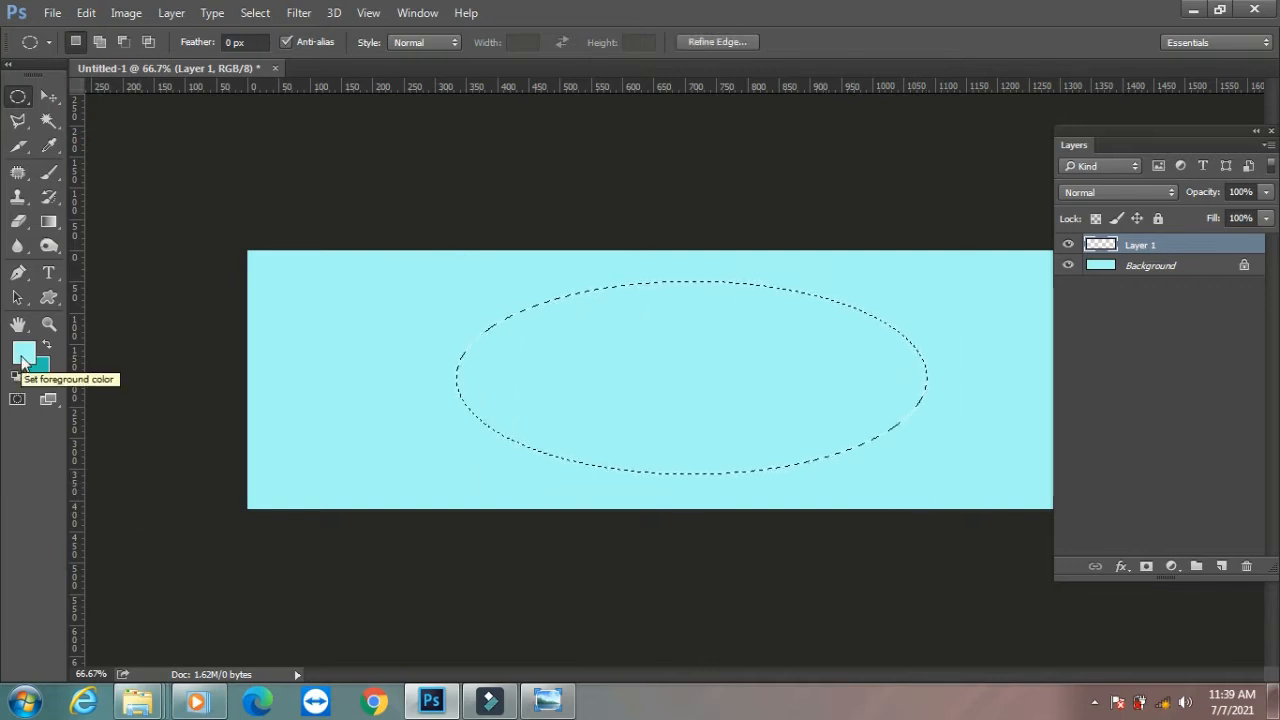
key(ctrl+BackSpace)
key(ctrl+d)
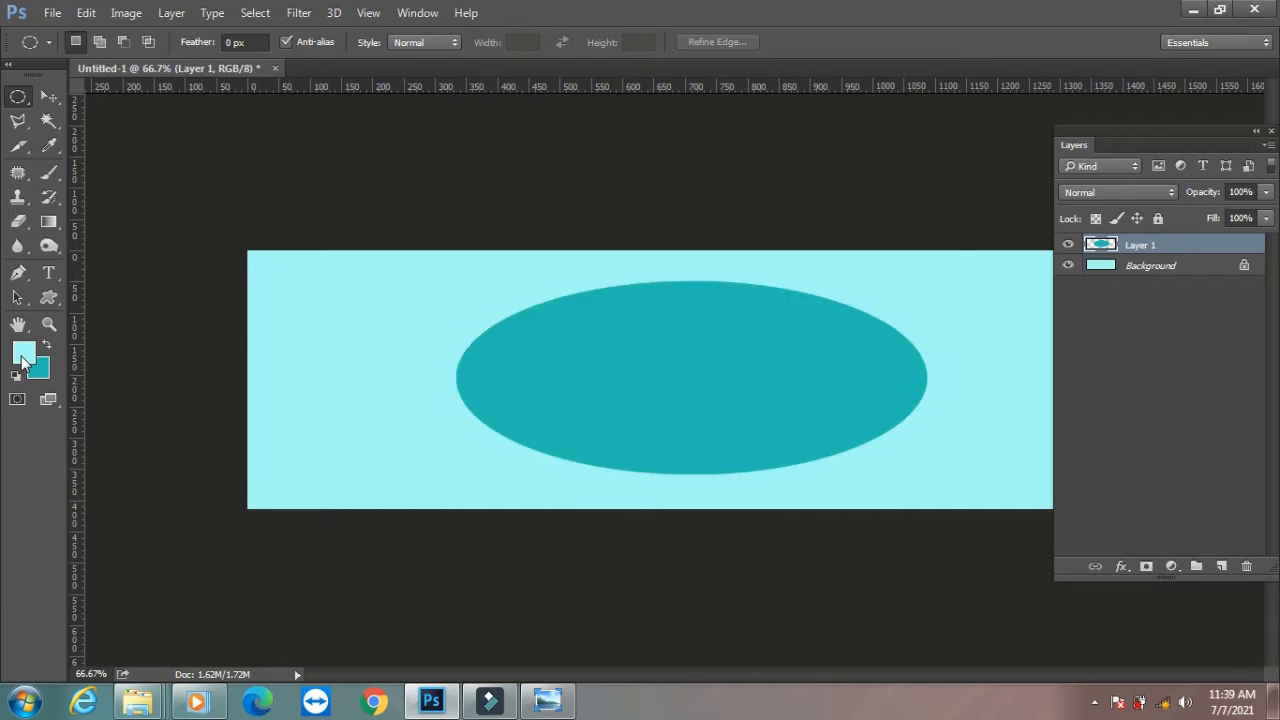
Step: Apply a Gaussian Blur with a 163.2-pixel radius to the teal ellipse
click(298, 12)
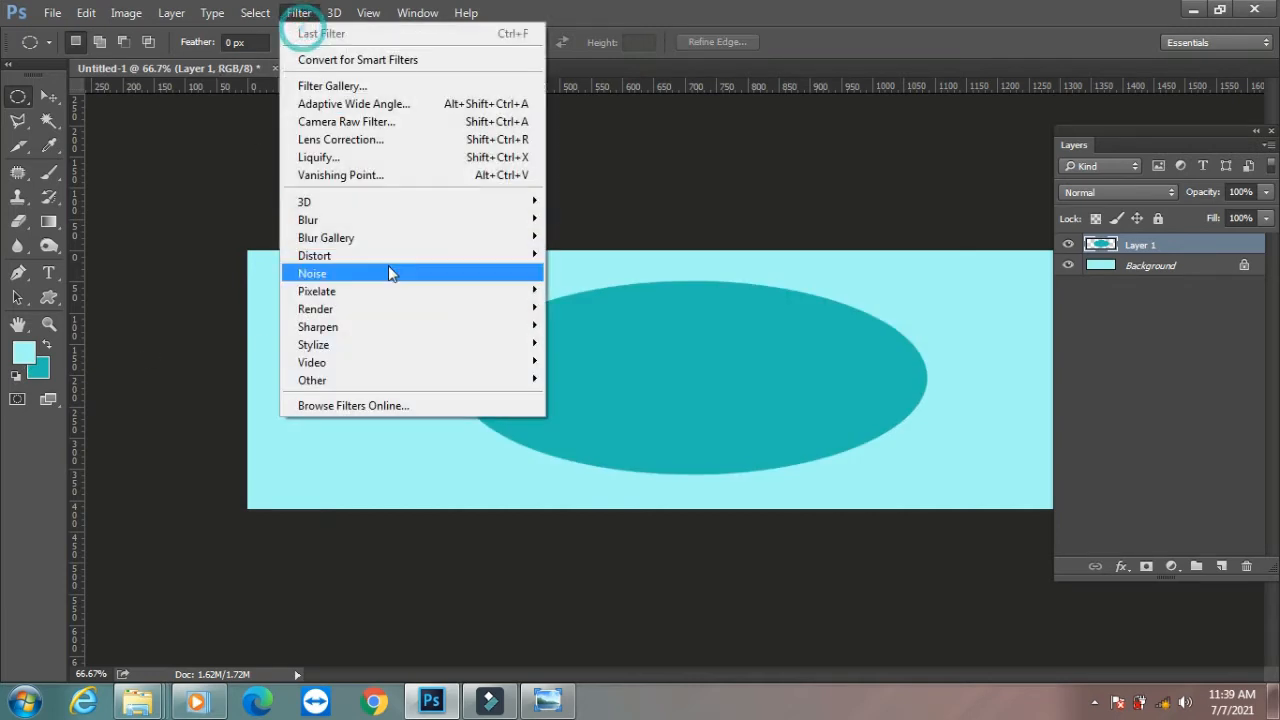
mouse_move(436, 225)
click(640, 290)
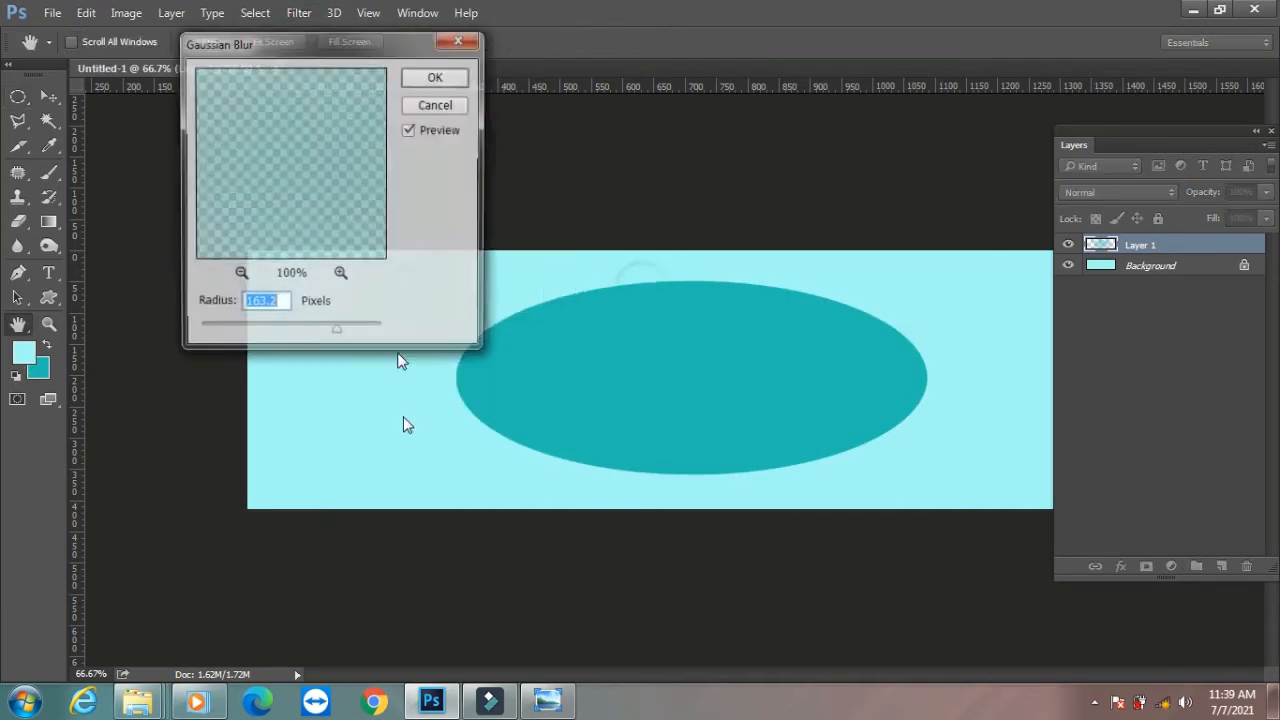
drag(350, 42, 107, 46)
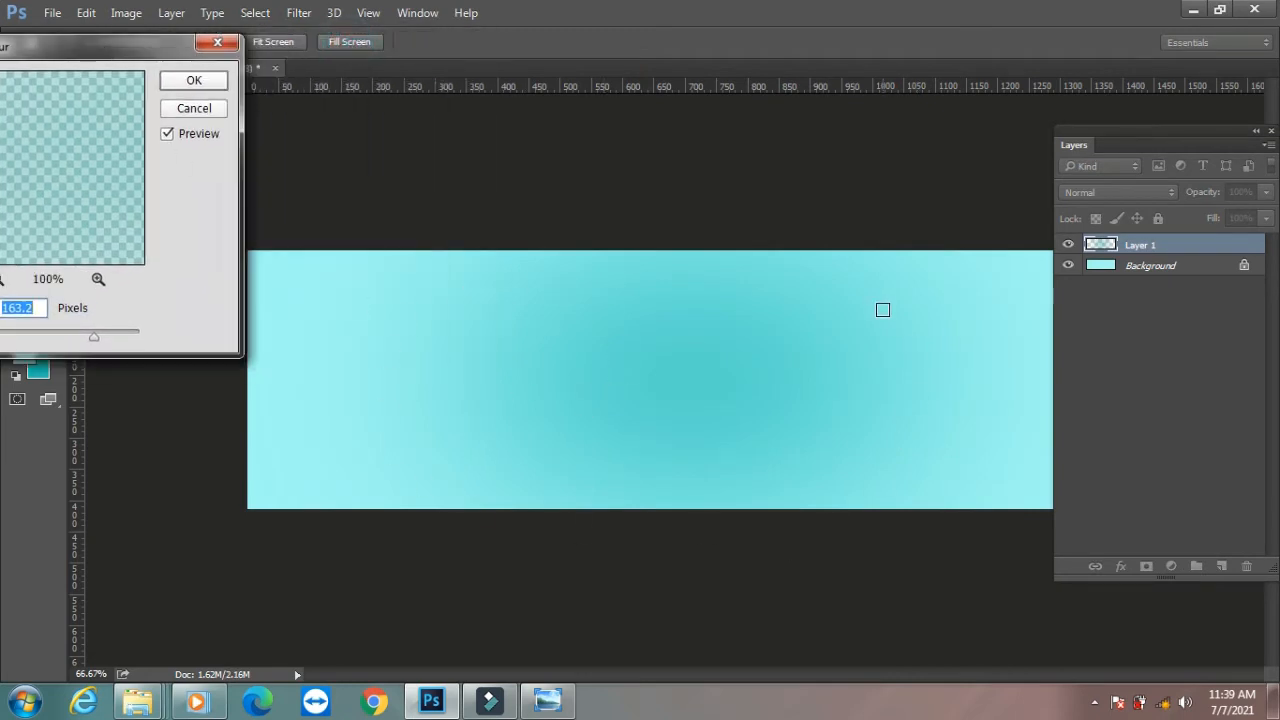
click(192, 80)
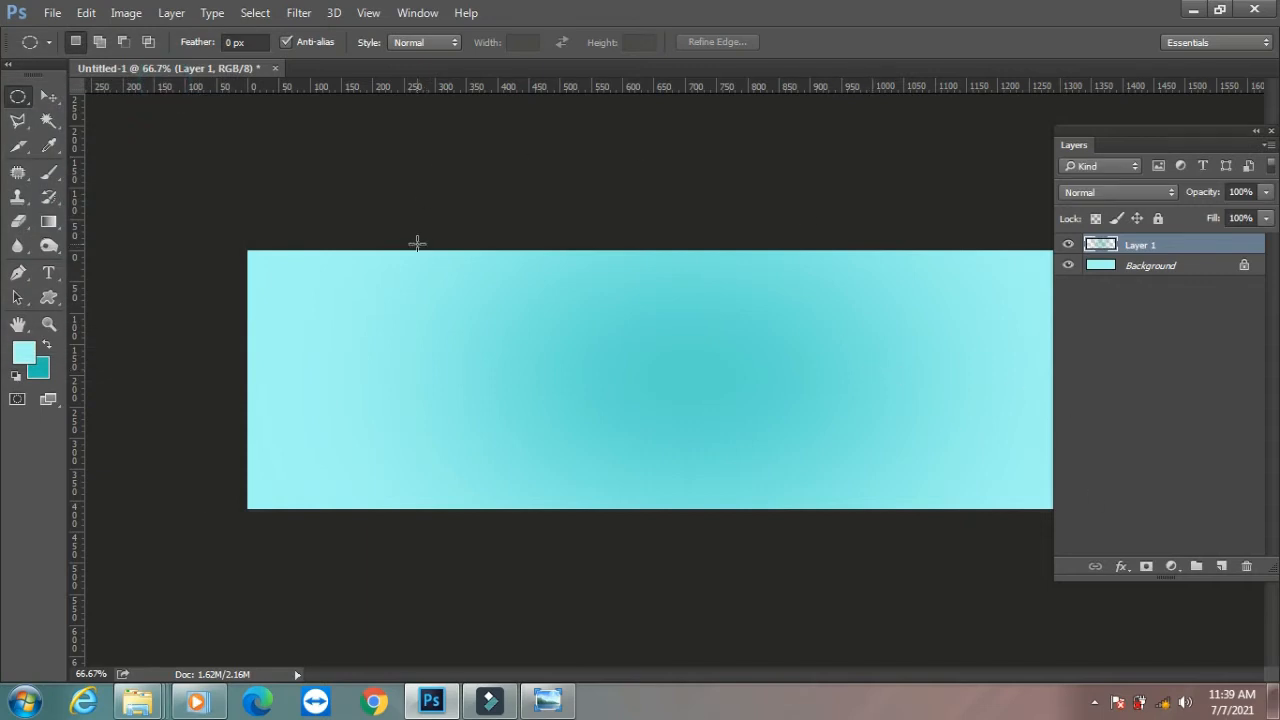
Step: Select a rectangle about 320 by 170 px in the canvas's upper-left area and smooth the selection with a 10-pixel sample radius
right_click(18, 97)
click(78, 95)
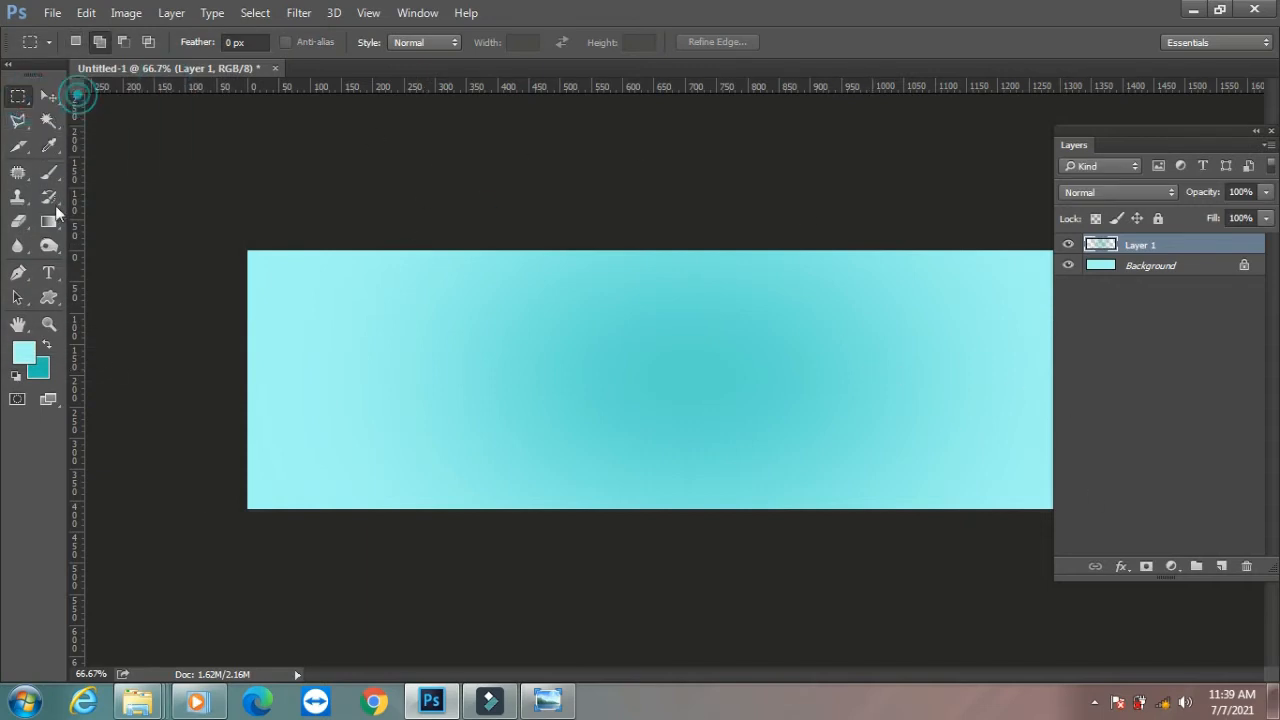
drag(306, 290, 506, 396)
click(501, 380)
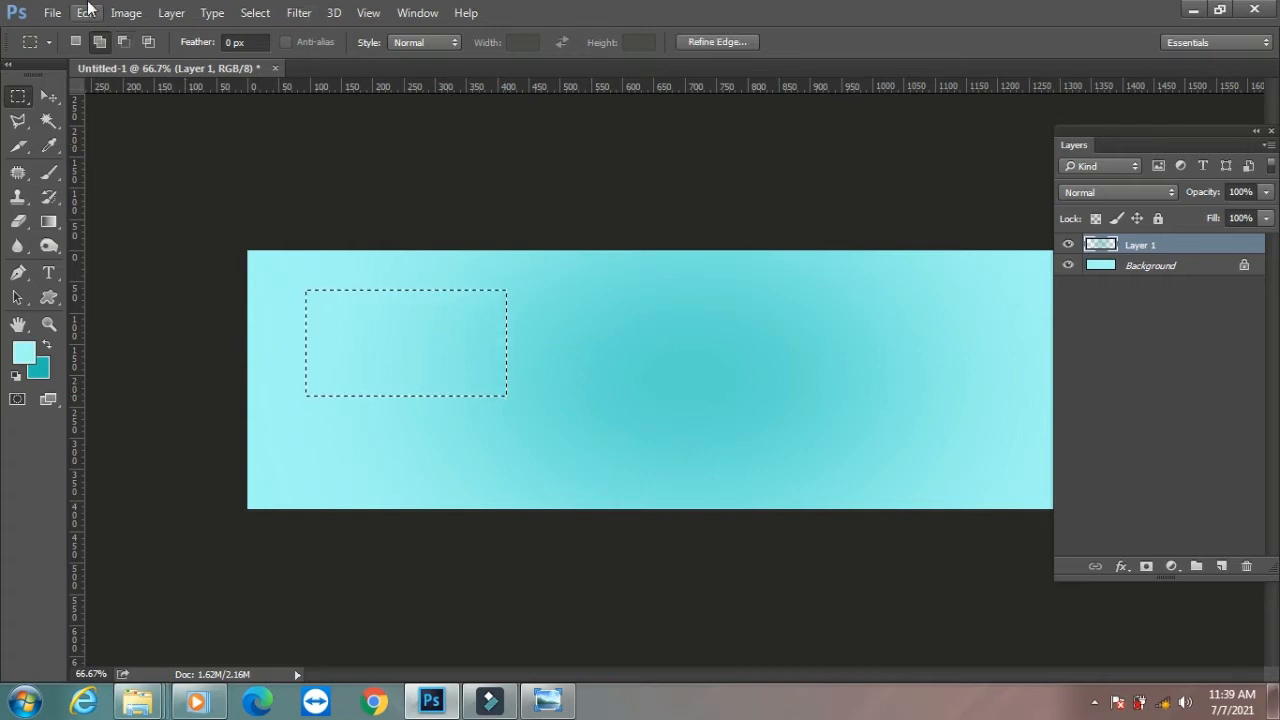
click(248, 14)
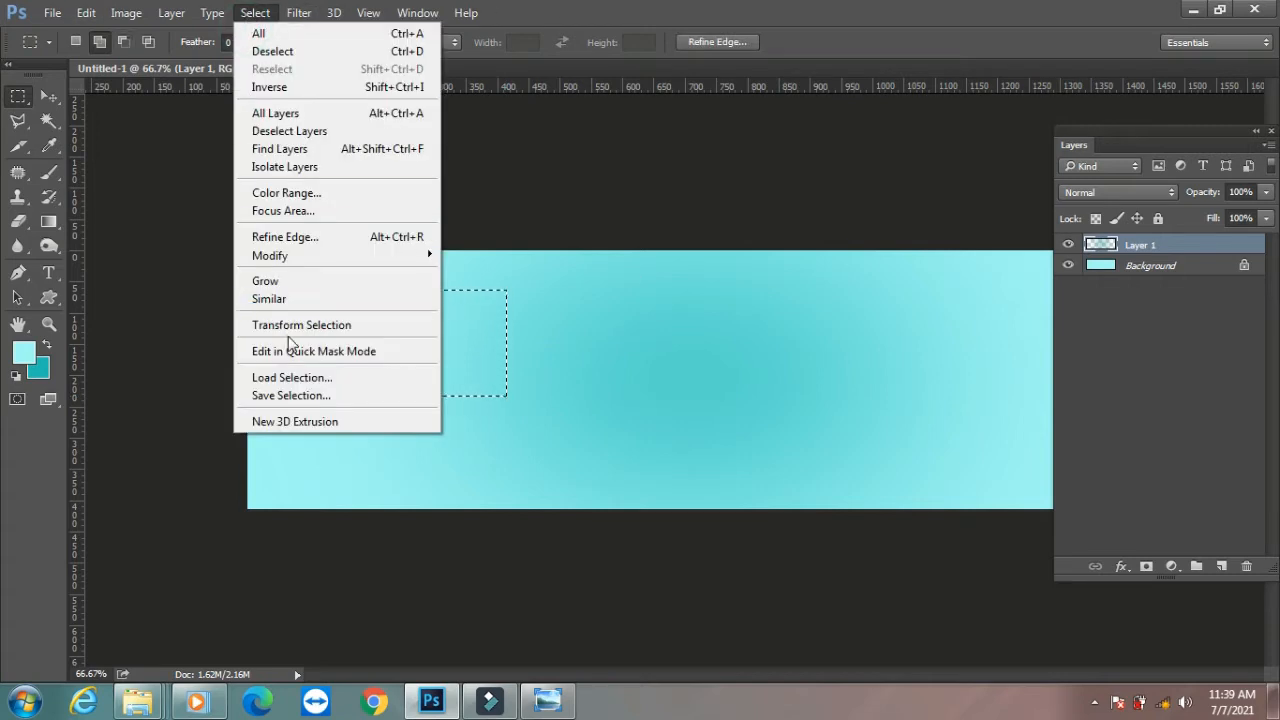
mouse_move(338, 262)
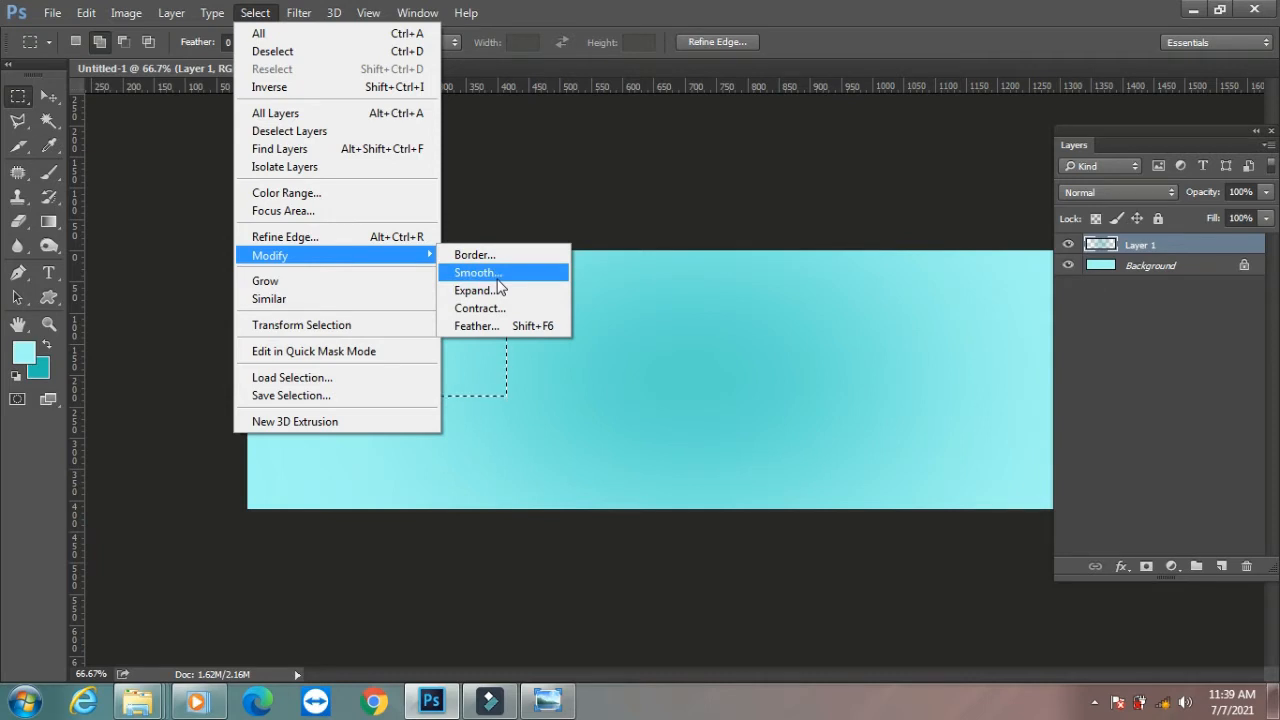
click(497, 278)
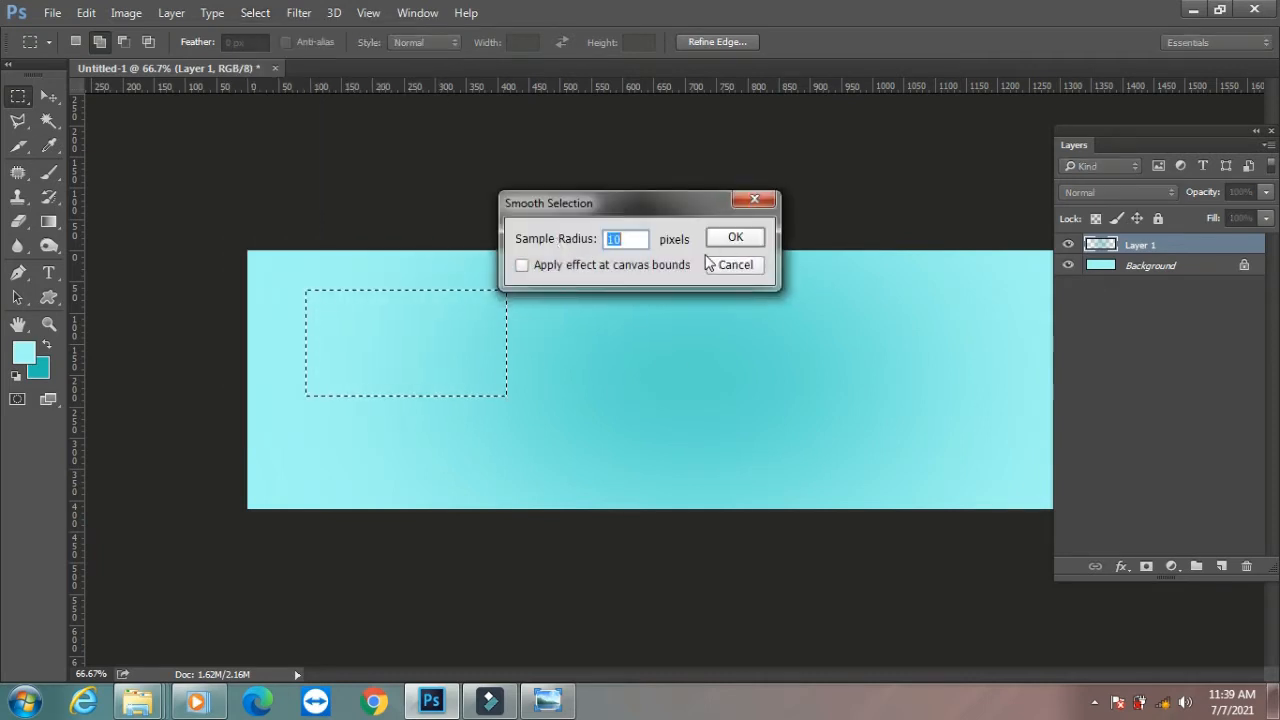
click(729, 242)
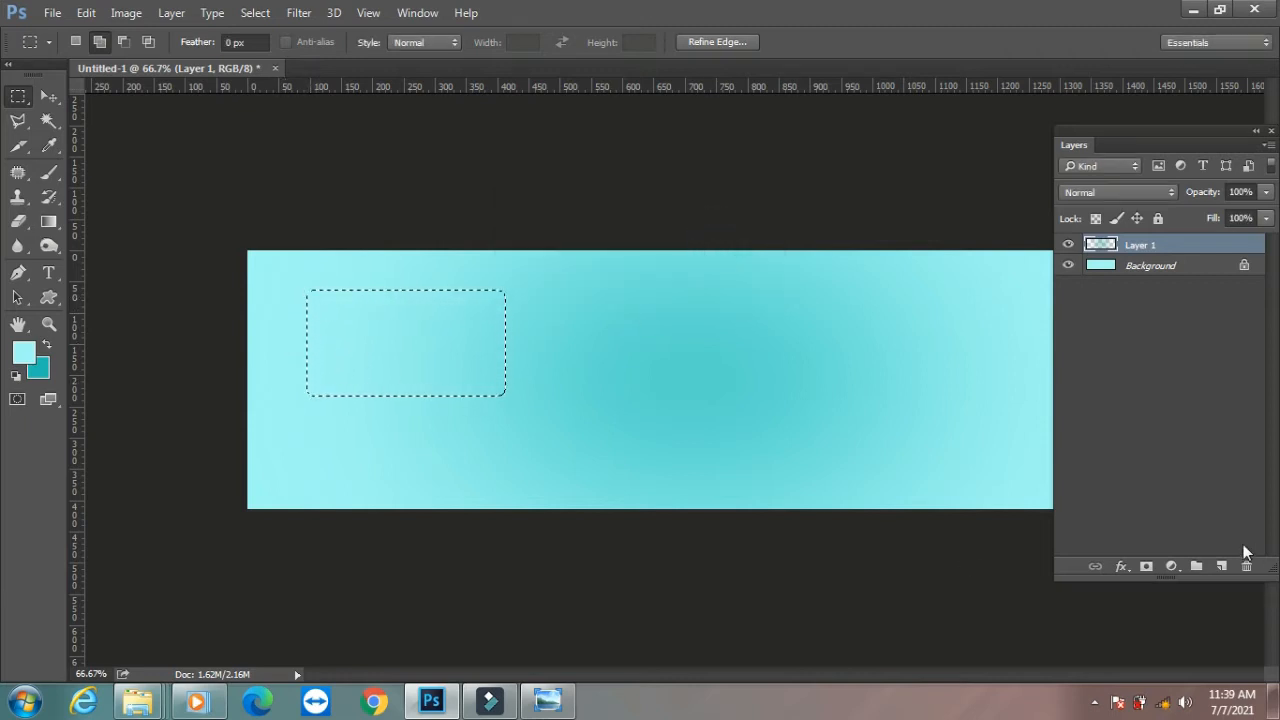
Step: Fill the rounded selection with the pale cyan foreground color on a new layer and deselect it
click(1221, 567)
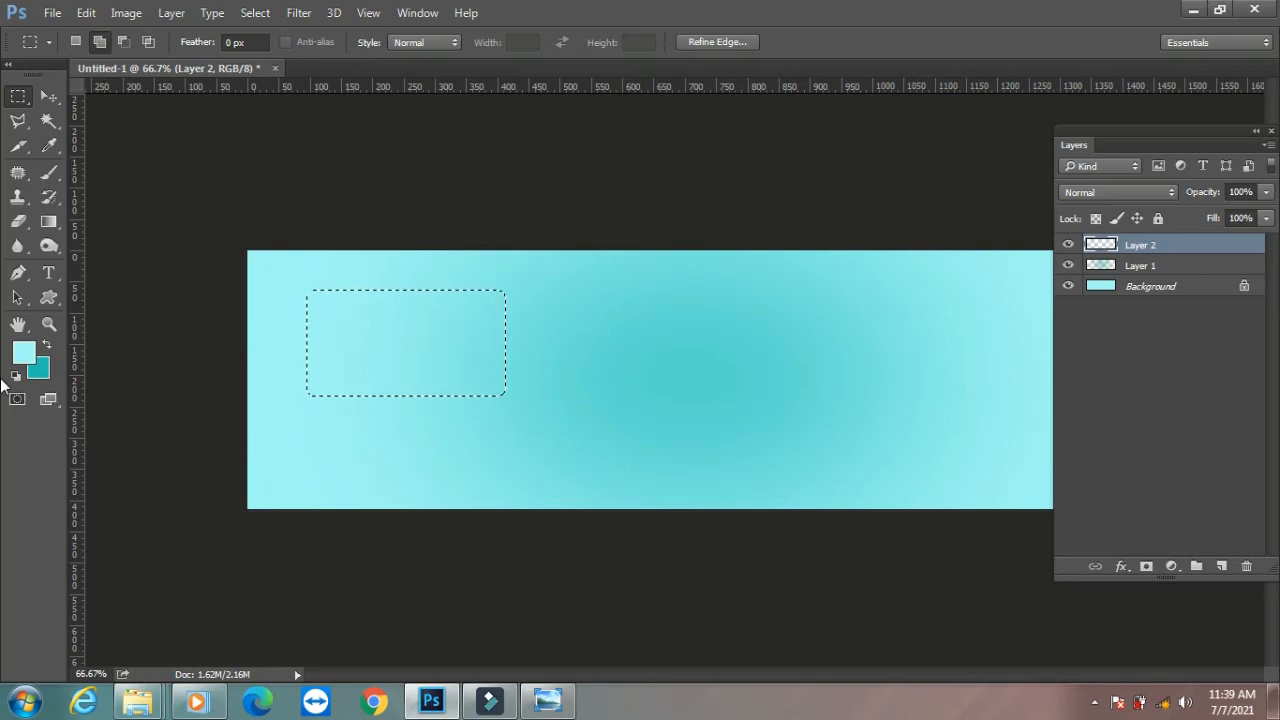
key(alt+BackSpace)
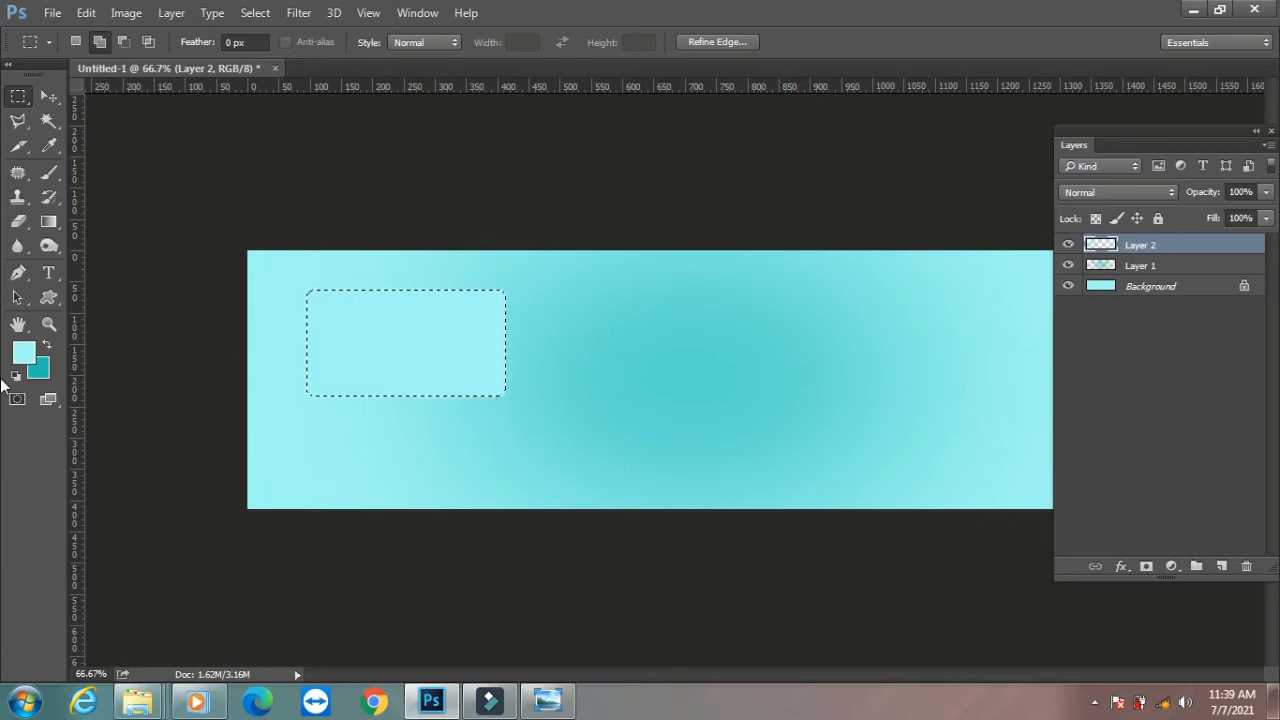
key(ctrl+d)
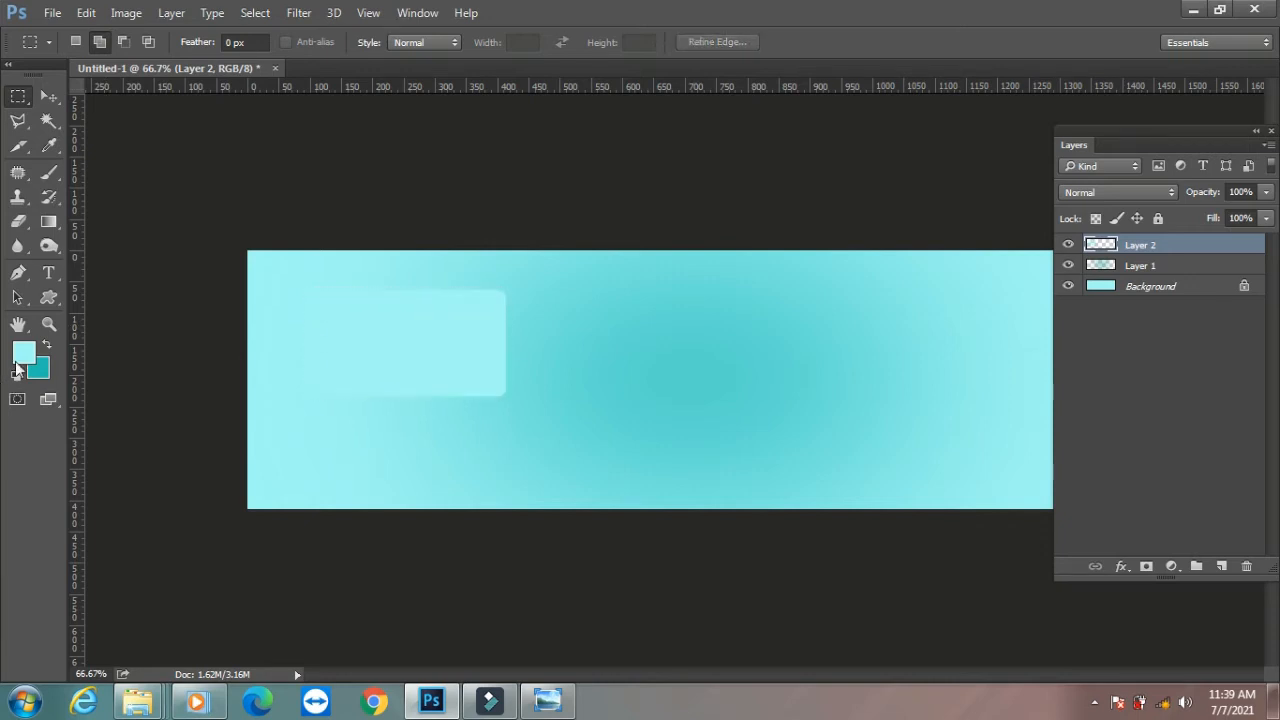
click(47, 92)
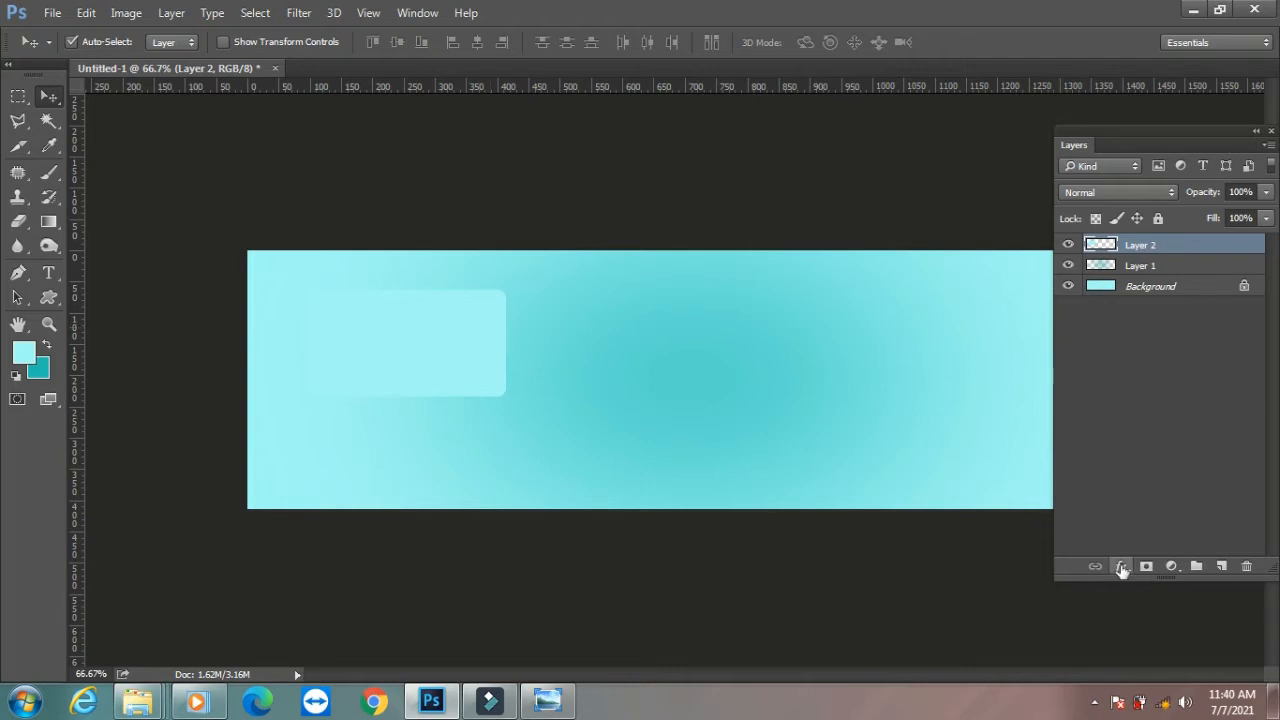
Step: Add a Stroke layer style to the rounded rectangle on Layer 2, keeping its position Outside
click(171, 12)
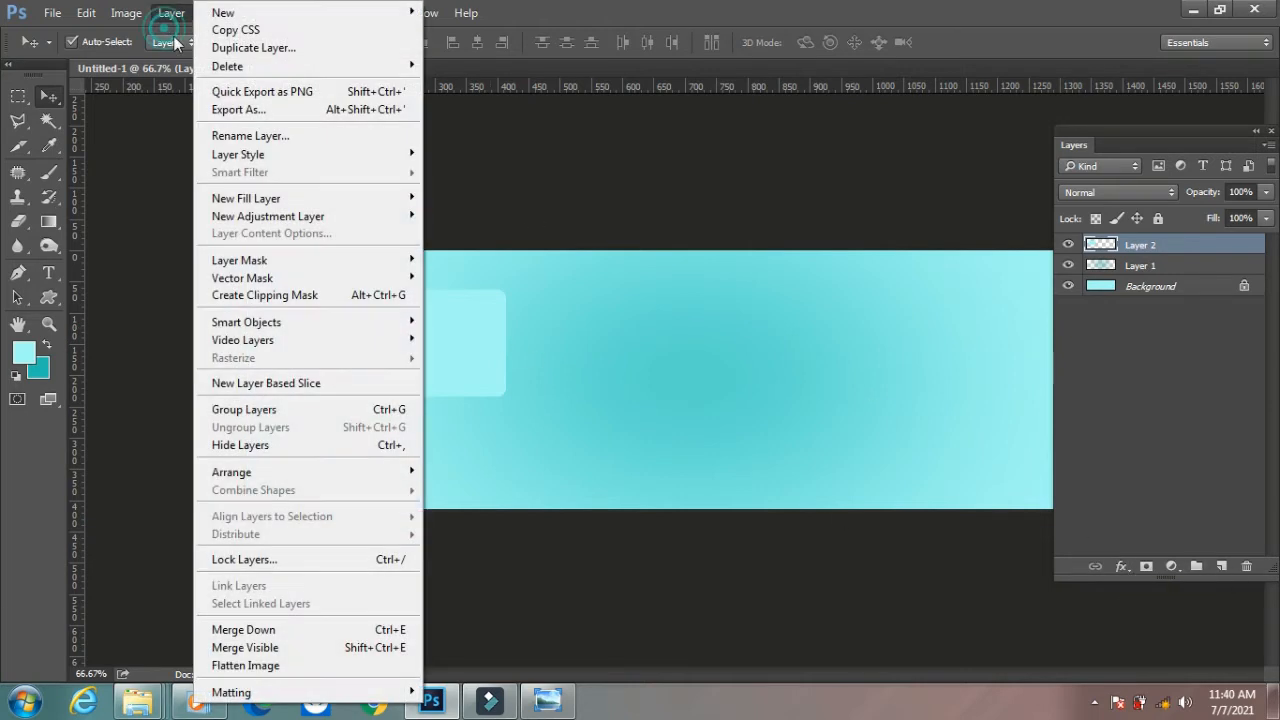
mouse_move(335, 156)
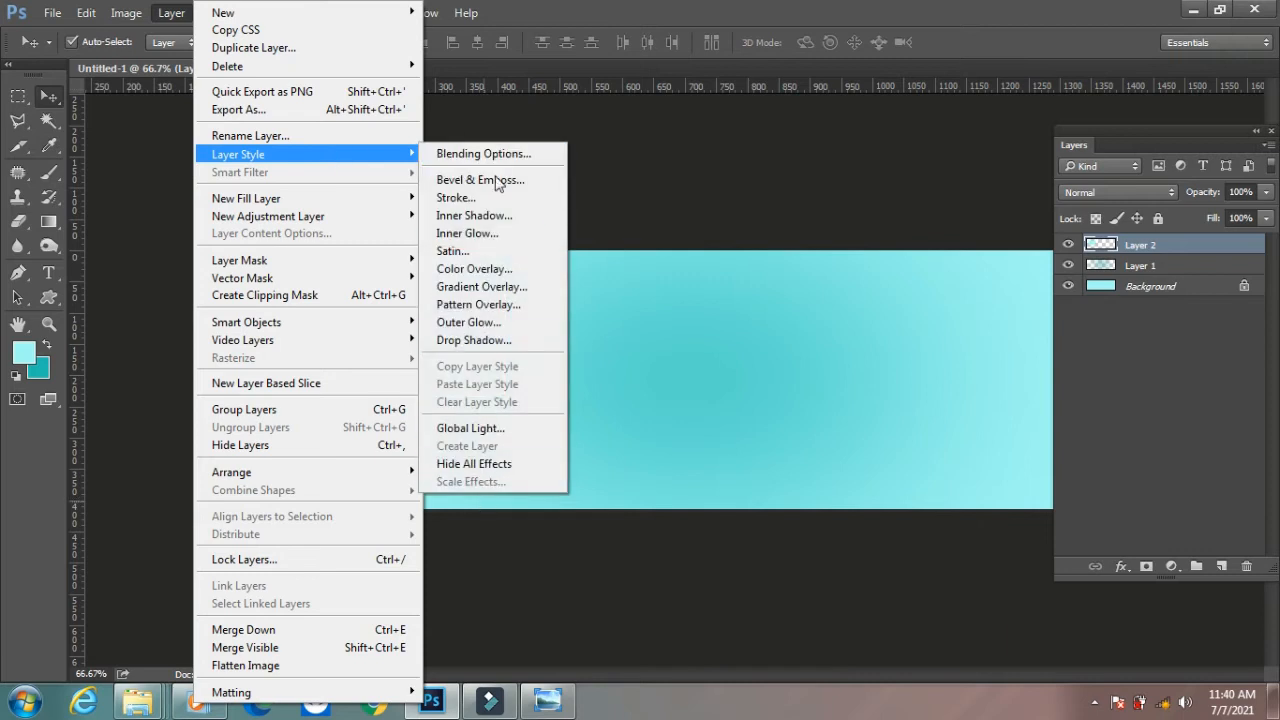
click(1111, 566)
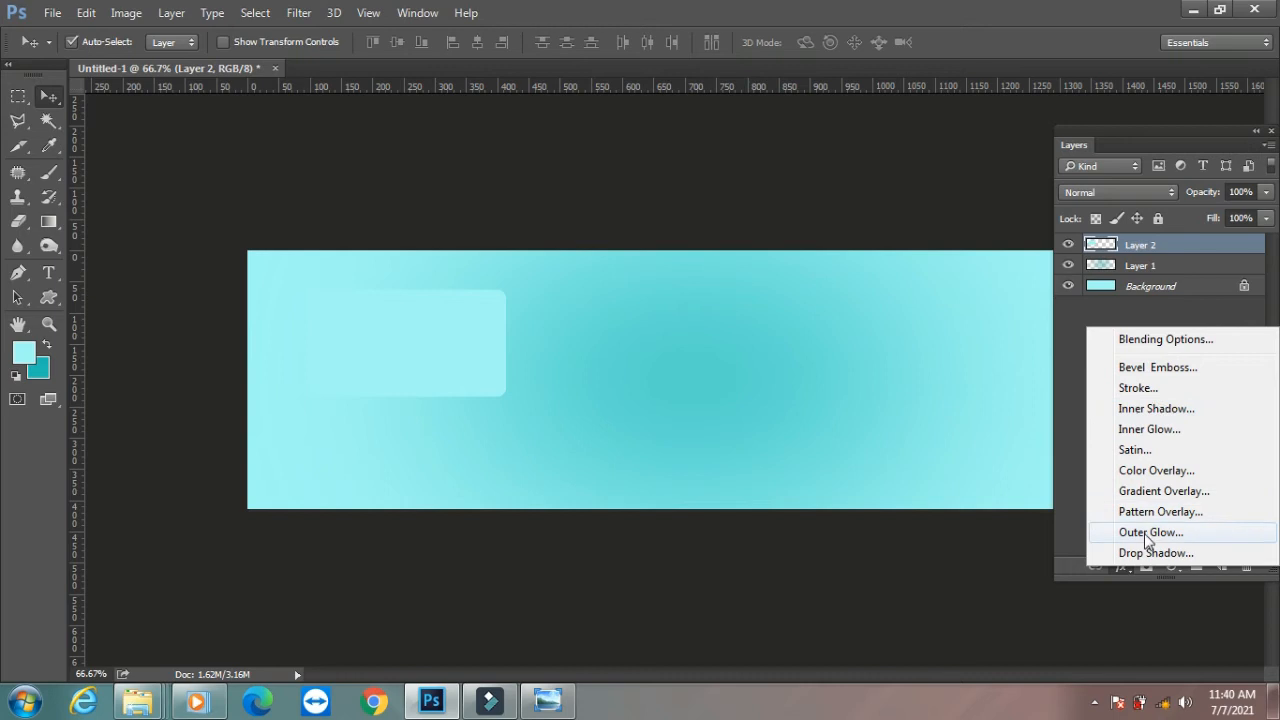
click(1162, 388)
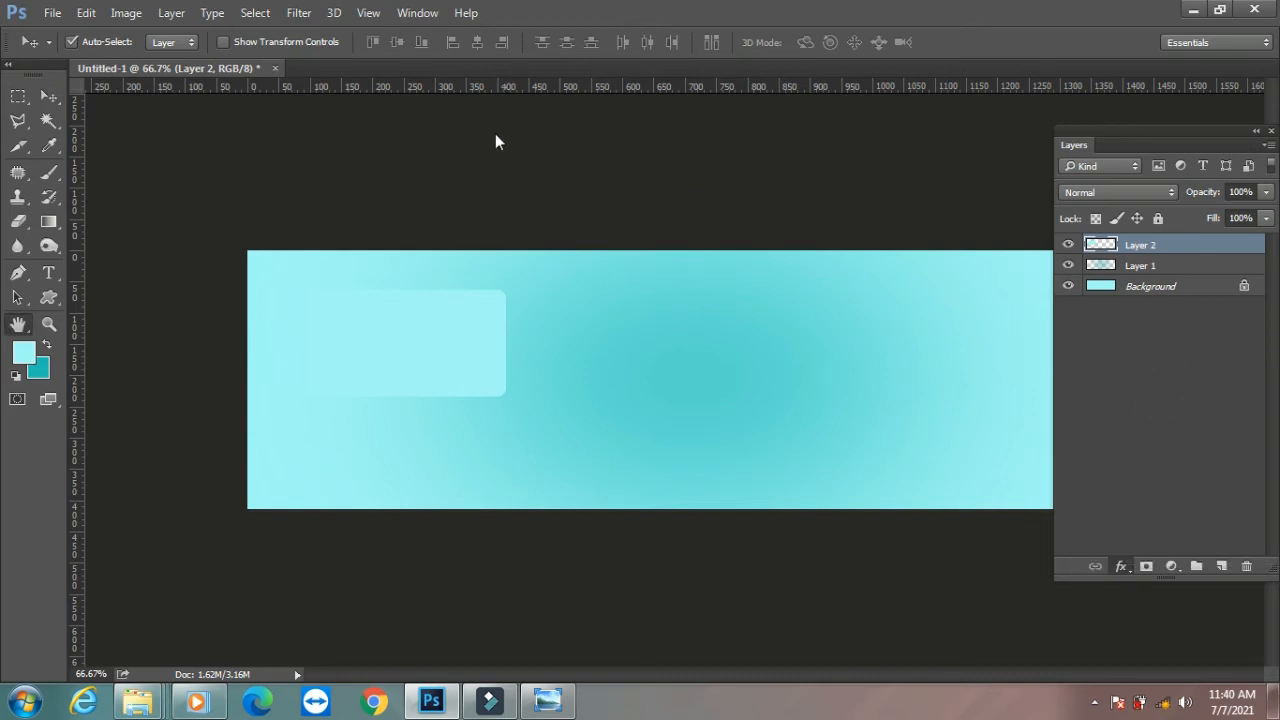
drag(556, 76, 870, 69)
click(923, 162)
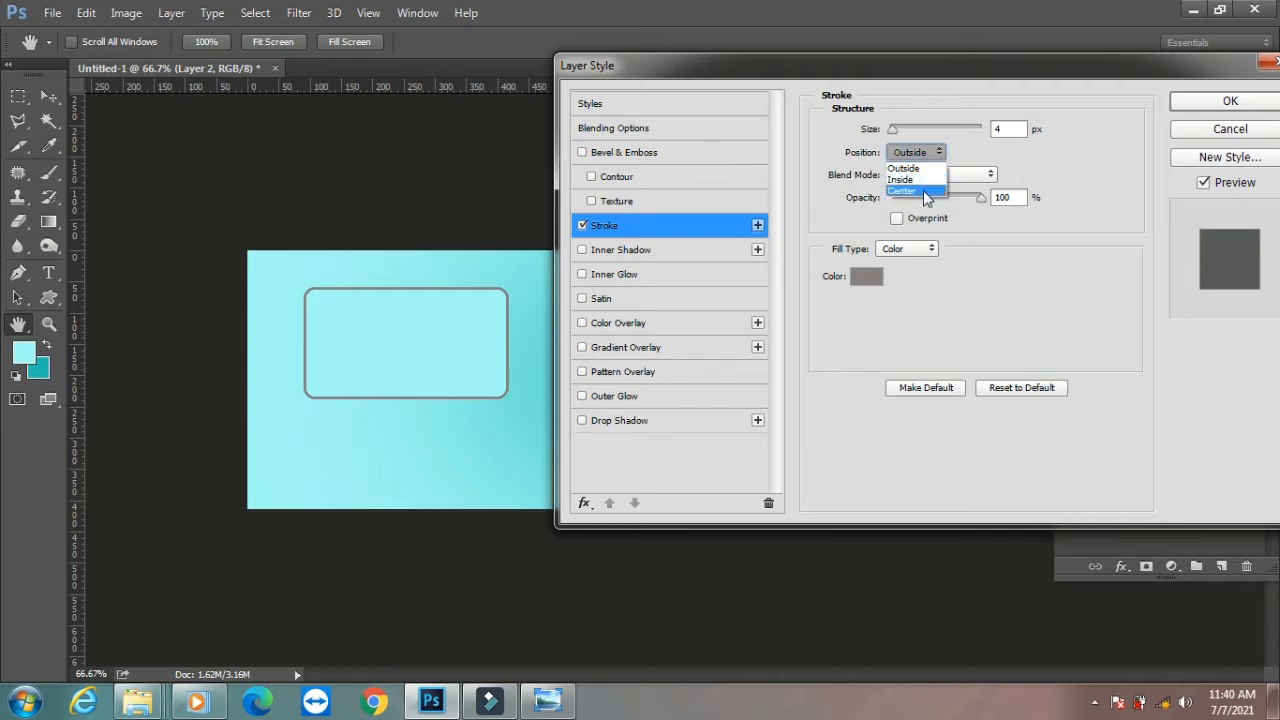
click(1037, 165)
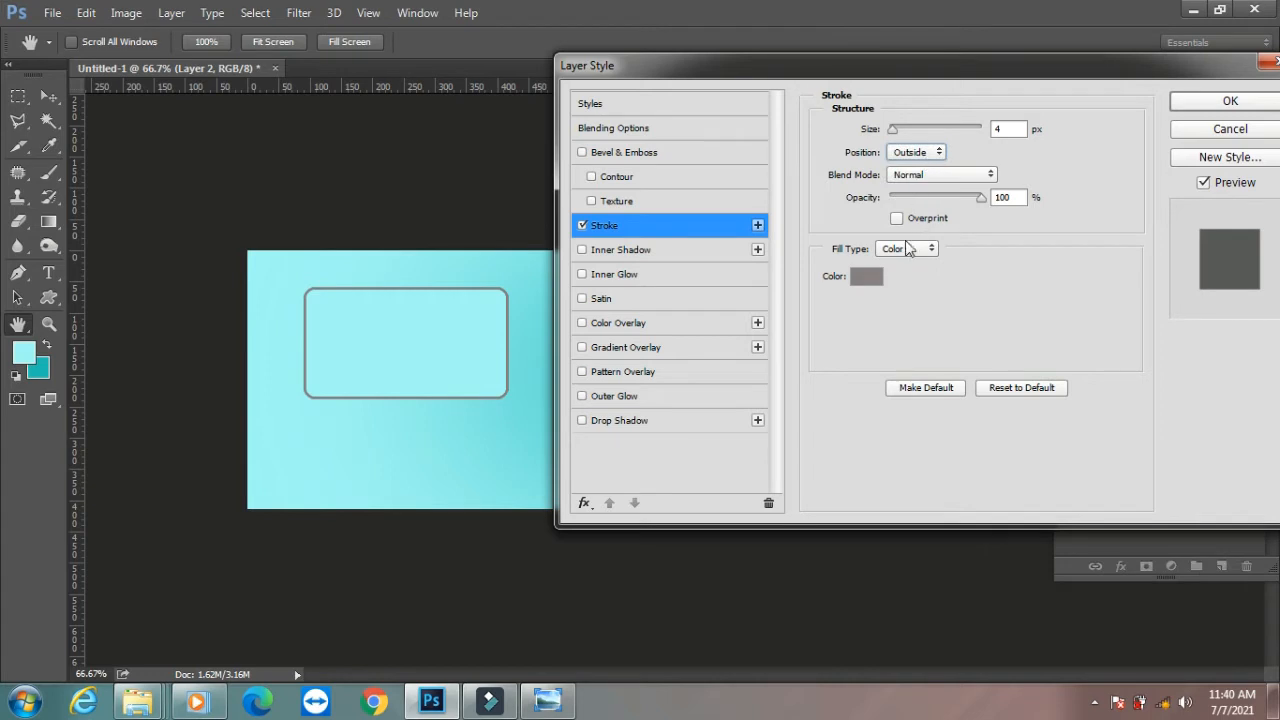
Step: Try a linear gradient fill at a 49° angle on the stroke and return its fill type to Color
click(904, 254)
click(902, 277)
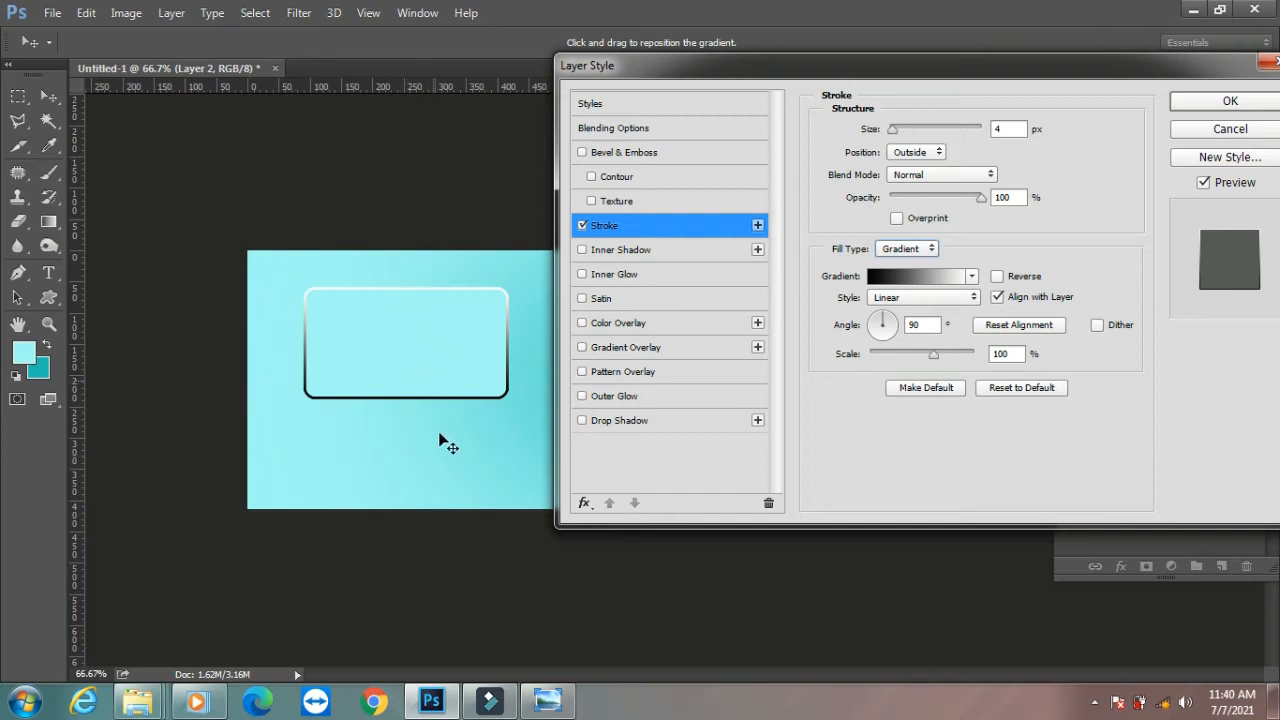
click(889, 322)
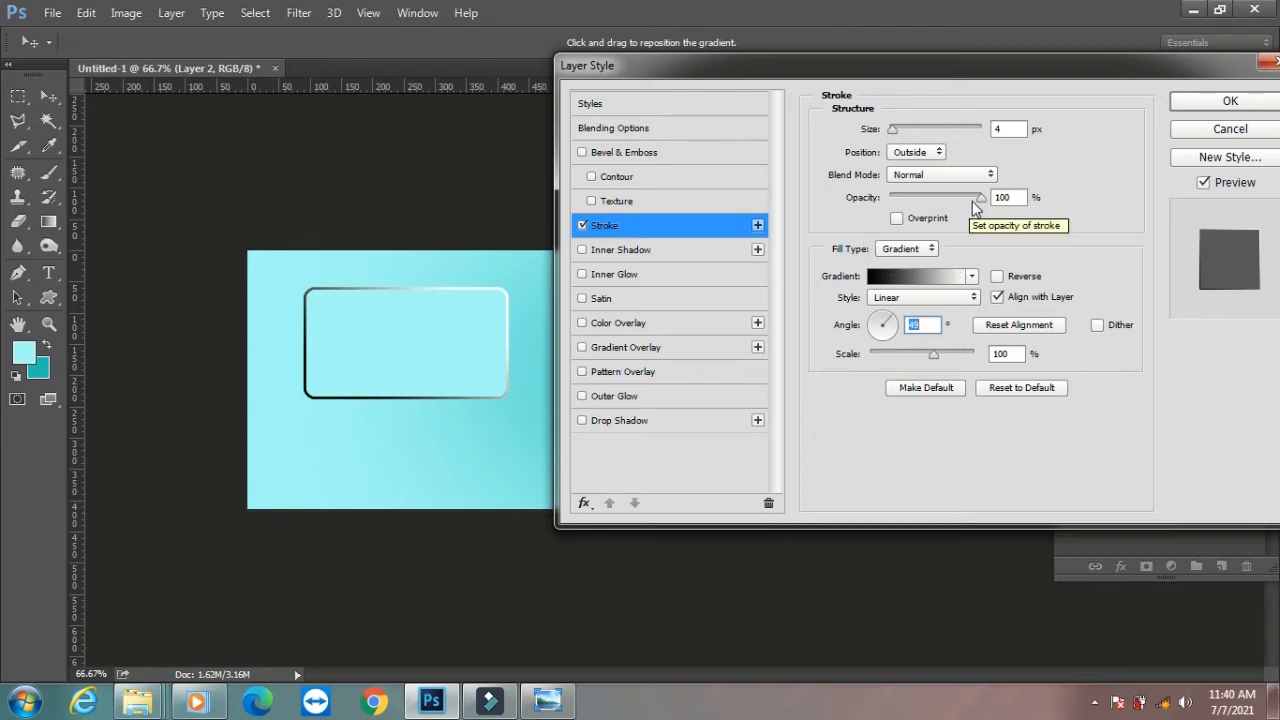
mouse_move(978, 197)
mouse_down()
mouse_move(921, 207)
mouse_move(1006, 194)
mouse_up()
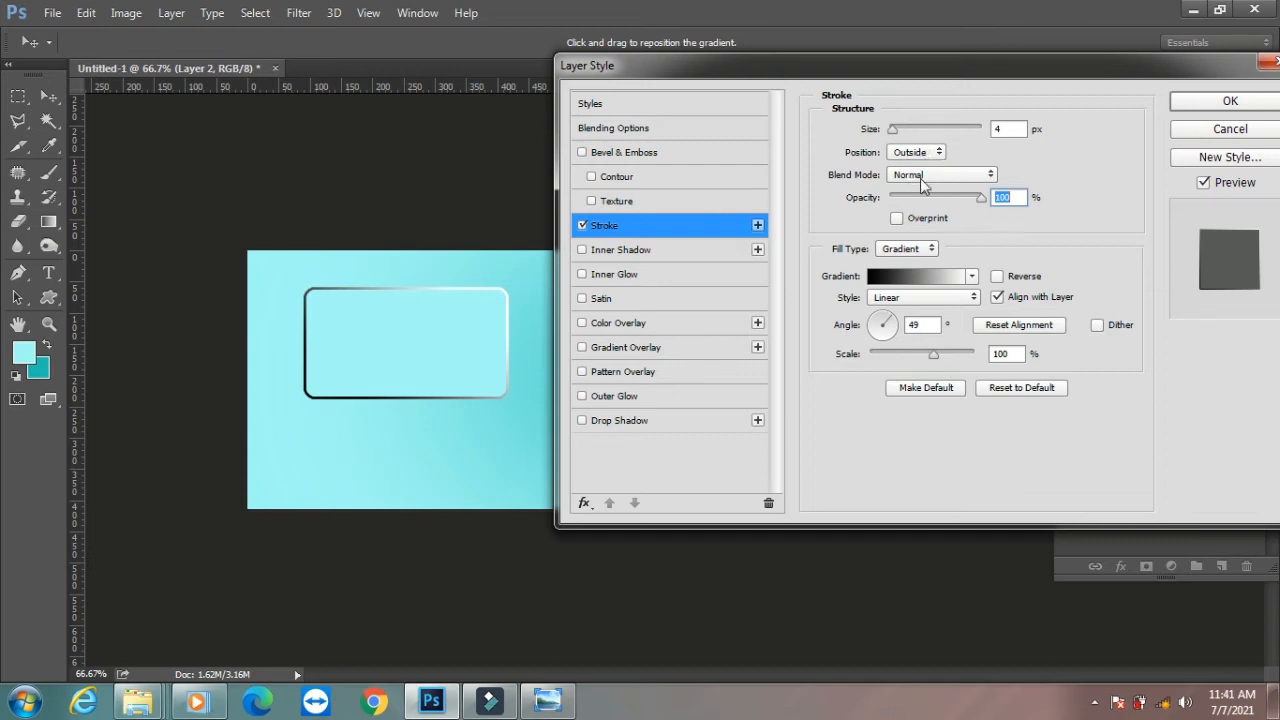
click(916, 248)
click(905, 237)
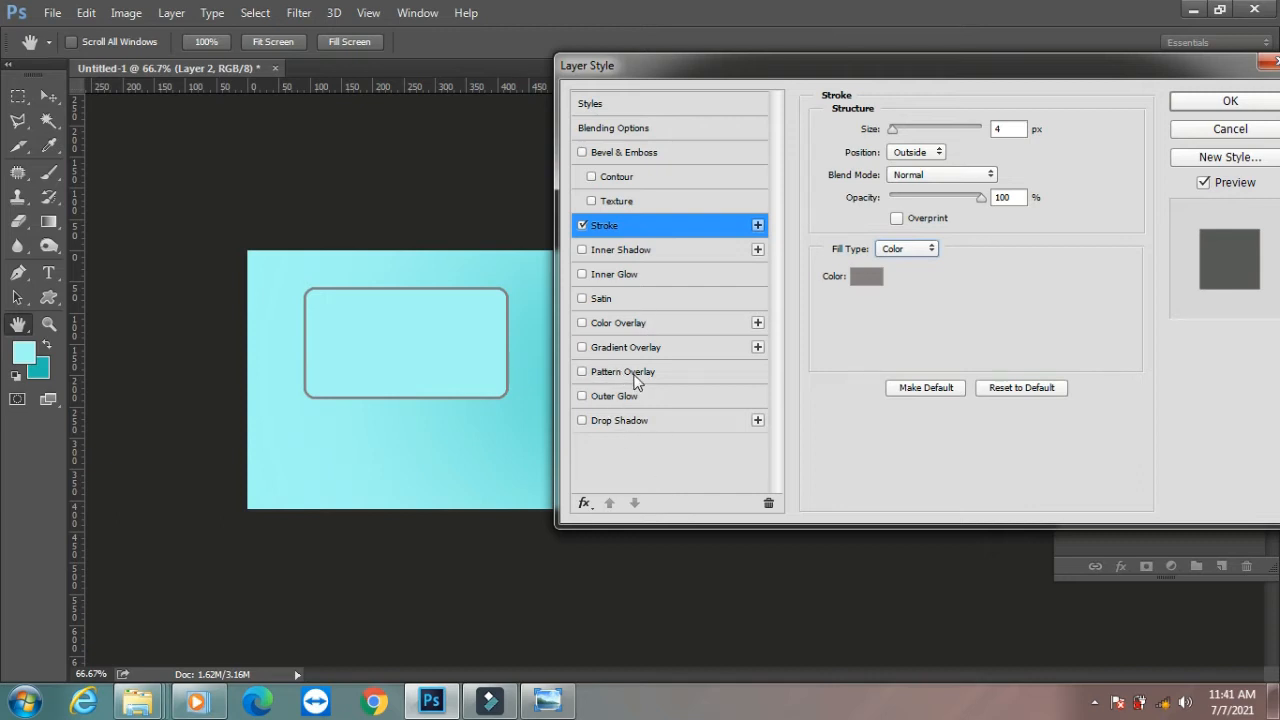
Step: Add a white Color Overlay to the rounded rectangle
click(620, 323)
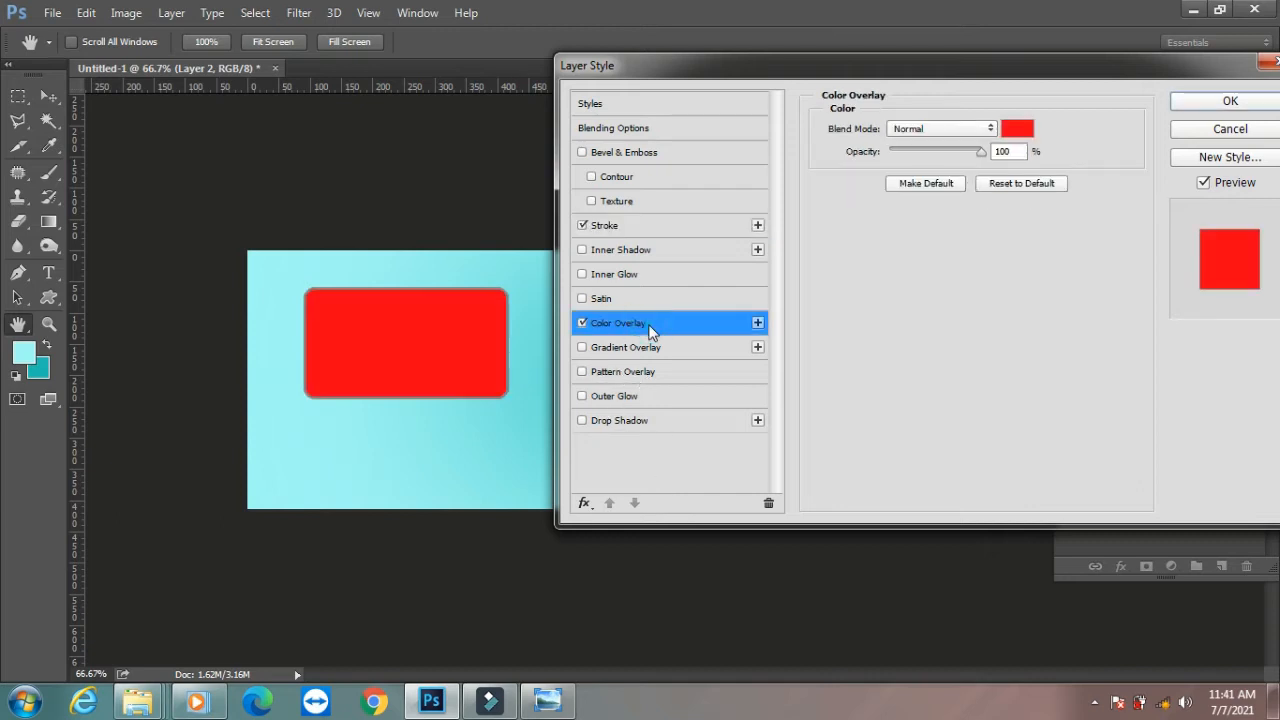
click(1017, 129)
drag(161, 160, 123, 128)
click(524, 124)
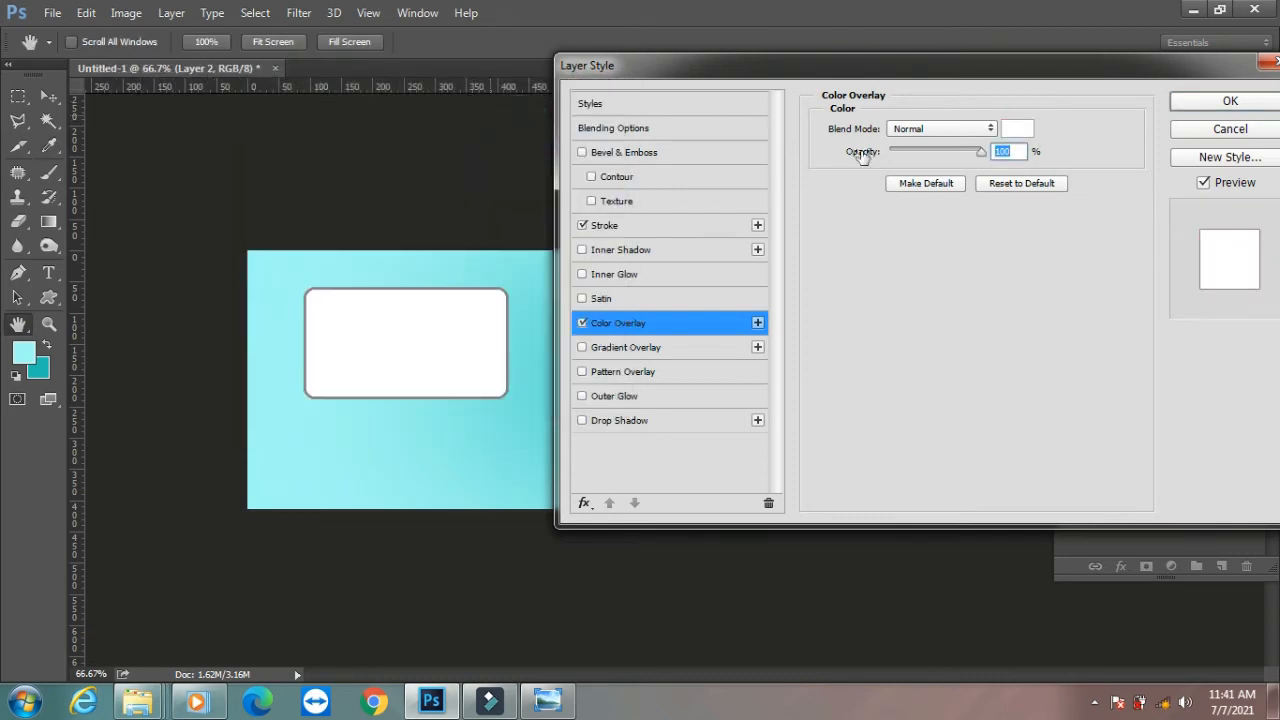
Step: Apply the layer style and duplicate the rounded rectangle into a two-by-two grid of copies beside the original
click(1224, 108)
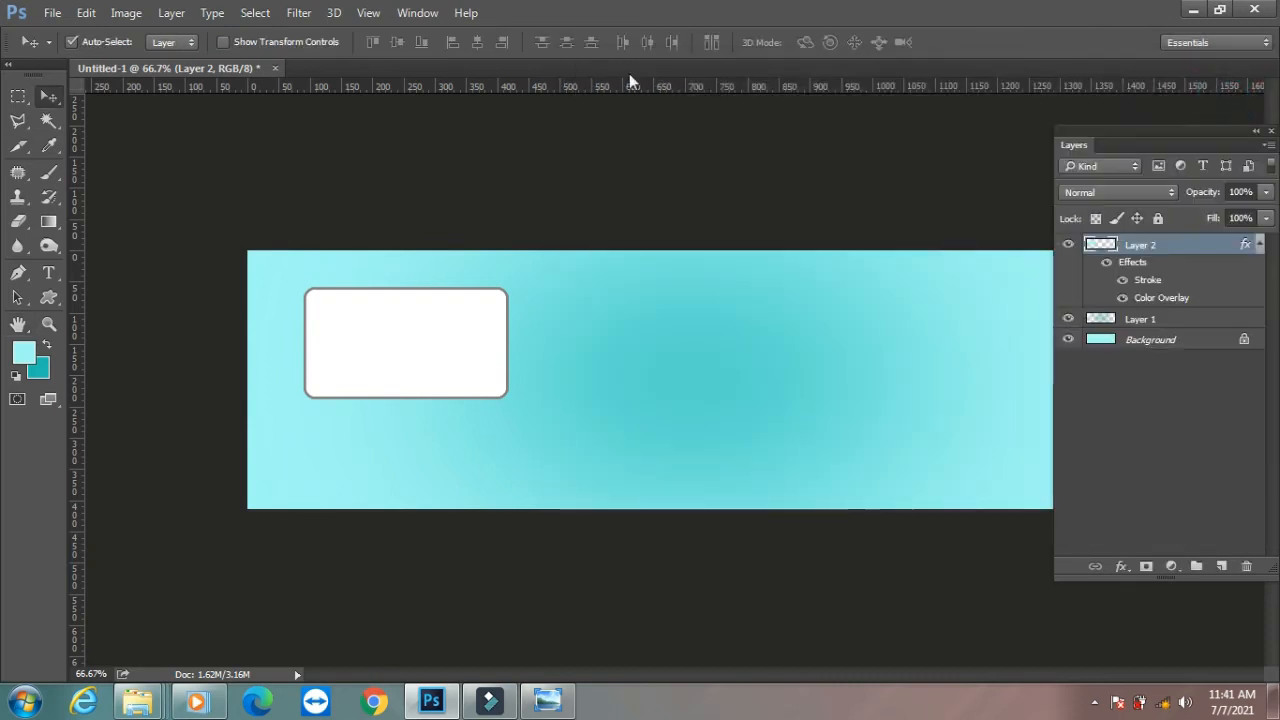
drag(418, 363, 848, 447)
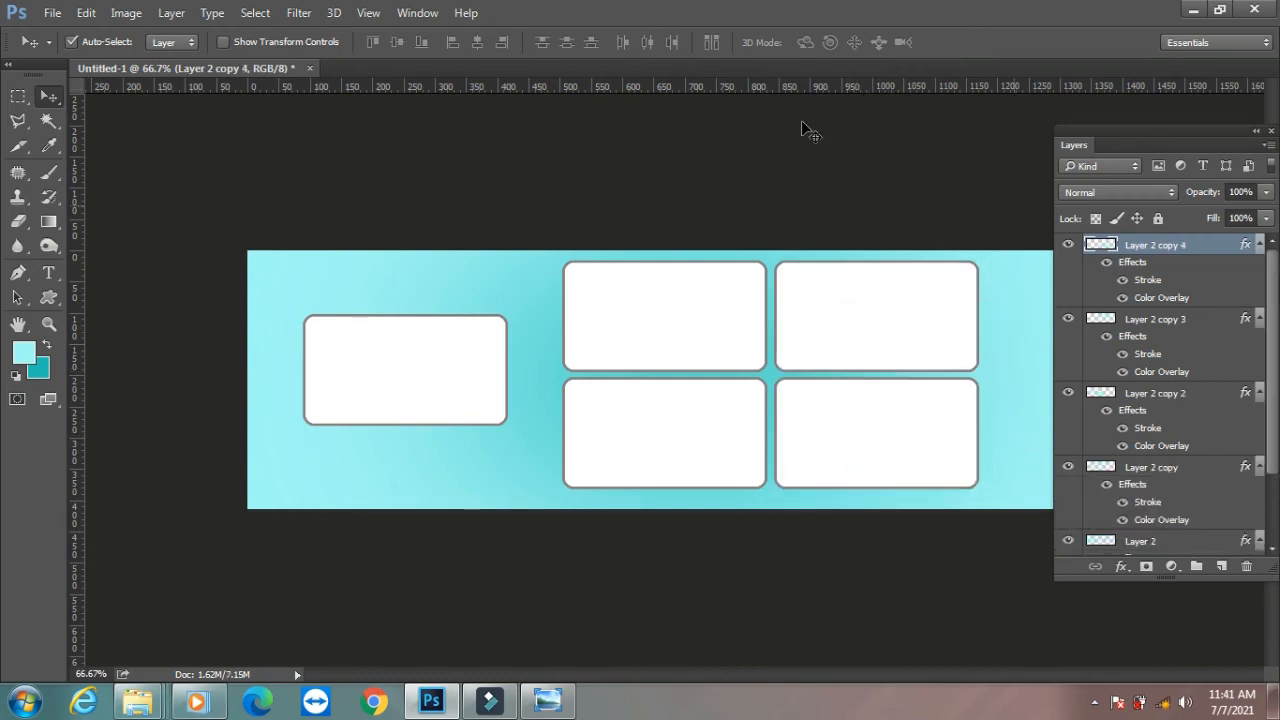
drag(1091, 135, 1163, 140)
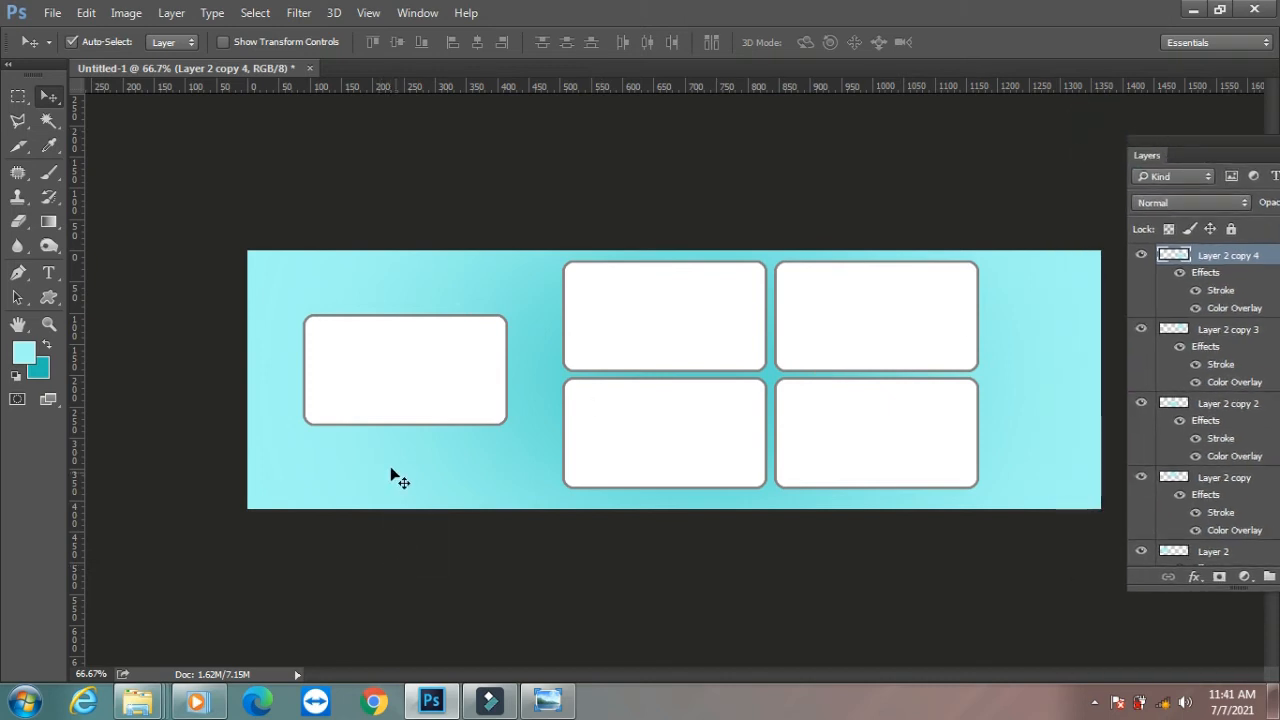
Step: Select all four rectangle copies and nudge the grid about 110 px right and 10 px down
click(693, 304)
click(834, 317)
shift+click(623, 437)
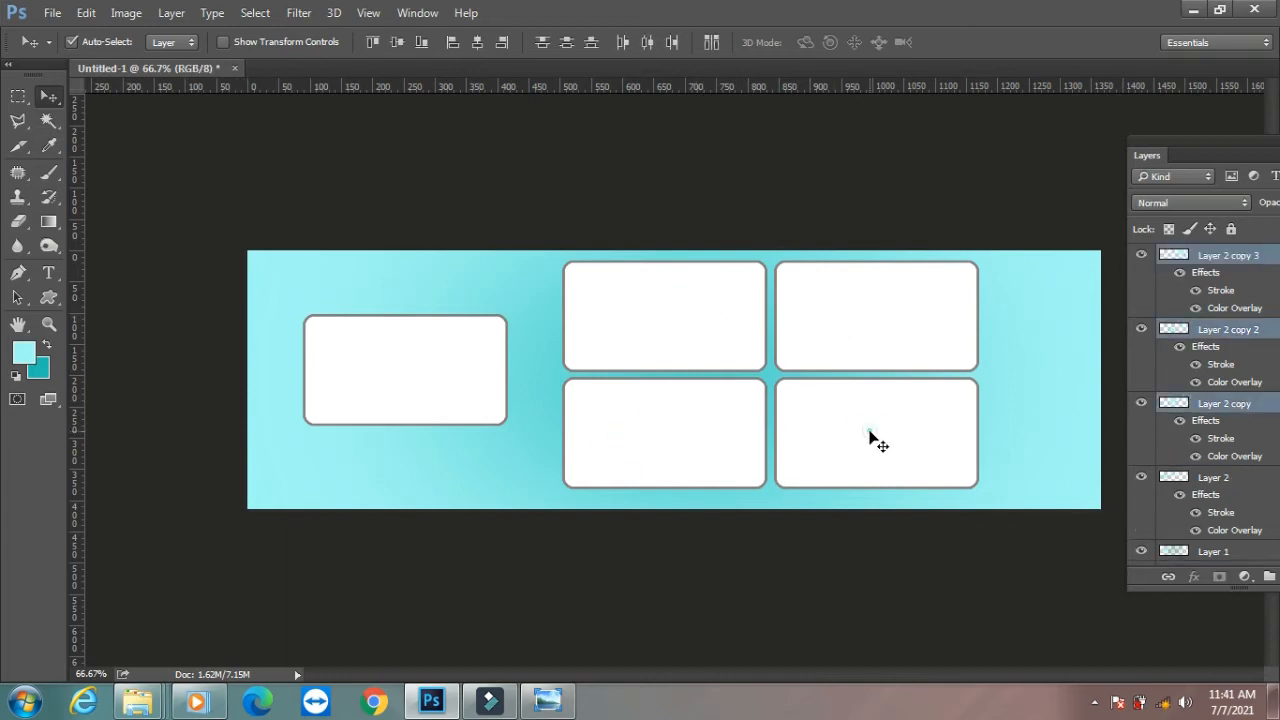
shift+click(871, 437)
key(Right)
key(Right)
key(Right)
key(Right)
key(Right)
key(Right)
key(Right)
key(Right)
key(Right)
key(Right)
key(Right)
key(Right)
key(Right)
key(Right)
key(Right)
key(Right)
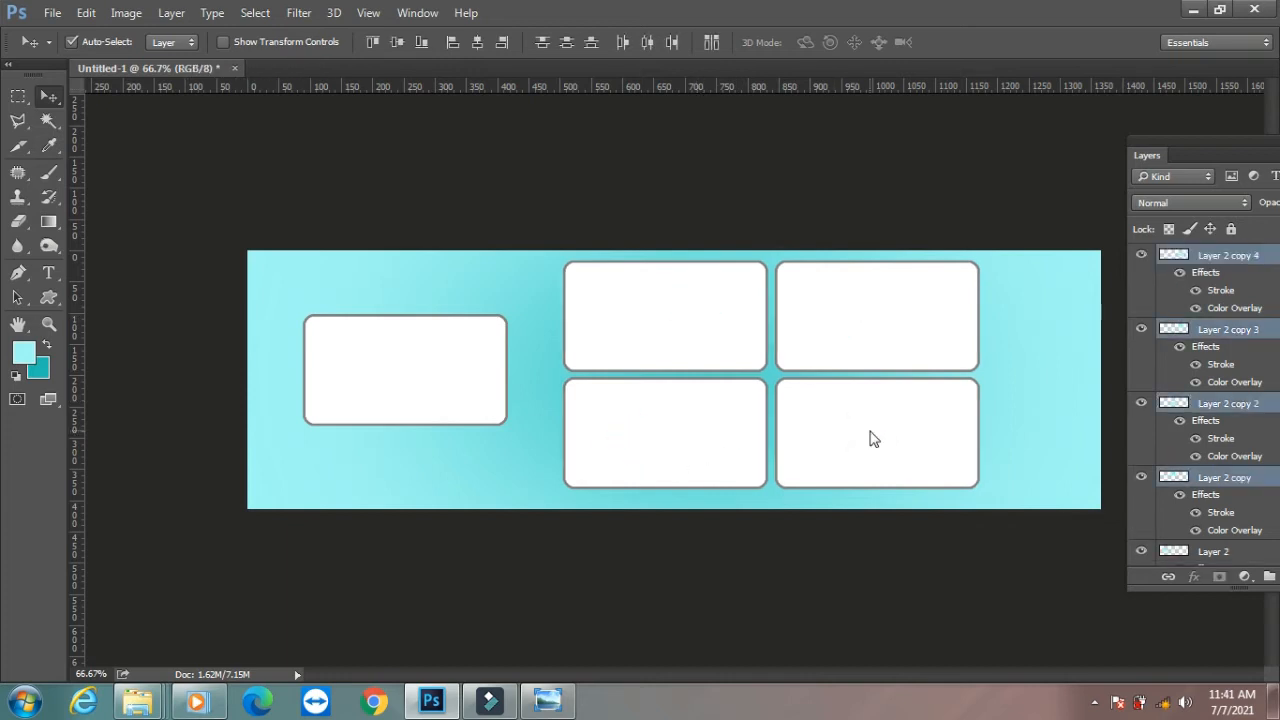
key(shift+Right)
key(shift+Right)
key(shift+Right)
key(shift+Right)
key(shift+Right)
key(shift+Right)
key(shift+Right)
key(shift+Right)
key(shift+Right)
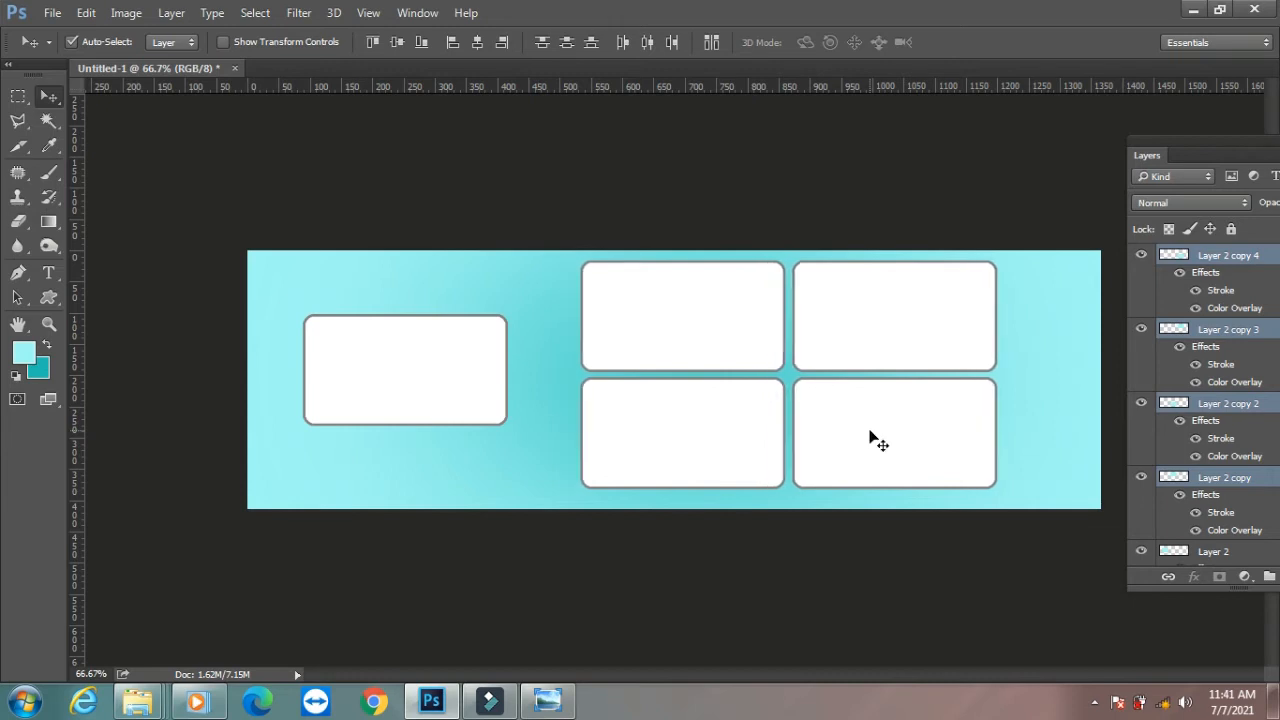
key(Down)
key(Down)
key(Down)
key(Down)
key(Down)
key(Down)
key(Down)
key(Down)
key(Down)
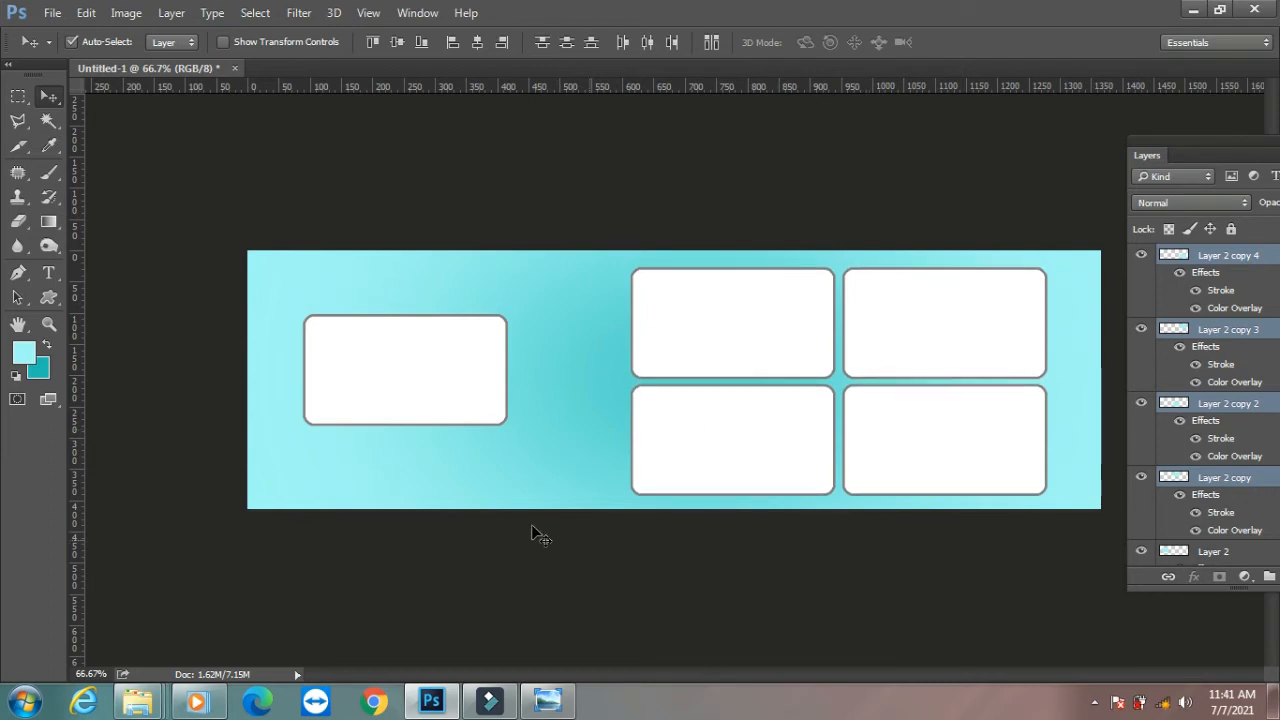
Step: Scale up the single rounded rectangle on Layer 2 around its centre to about 510 px wide
click(432, 370)
key(ctrl+t)
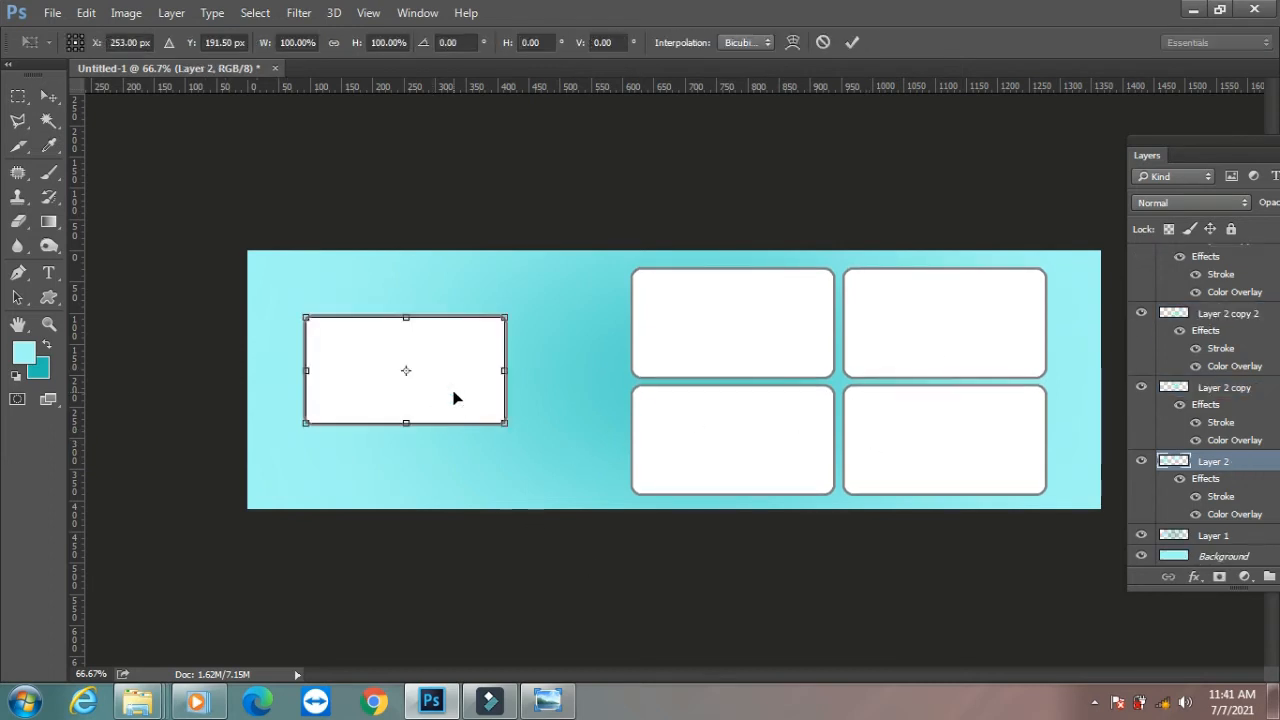
drag(508, 429, 563, 462)
key(Return)
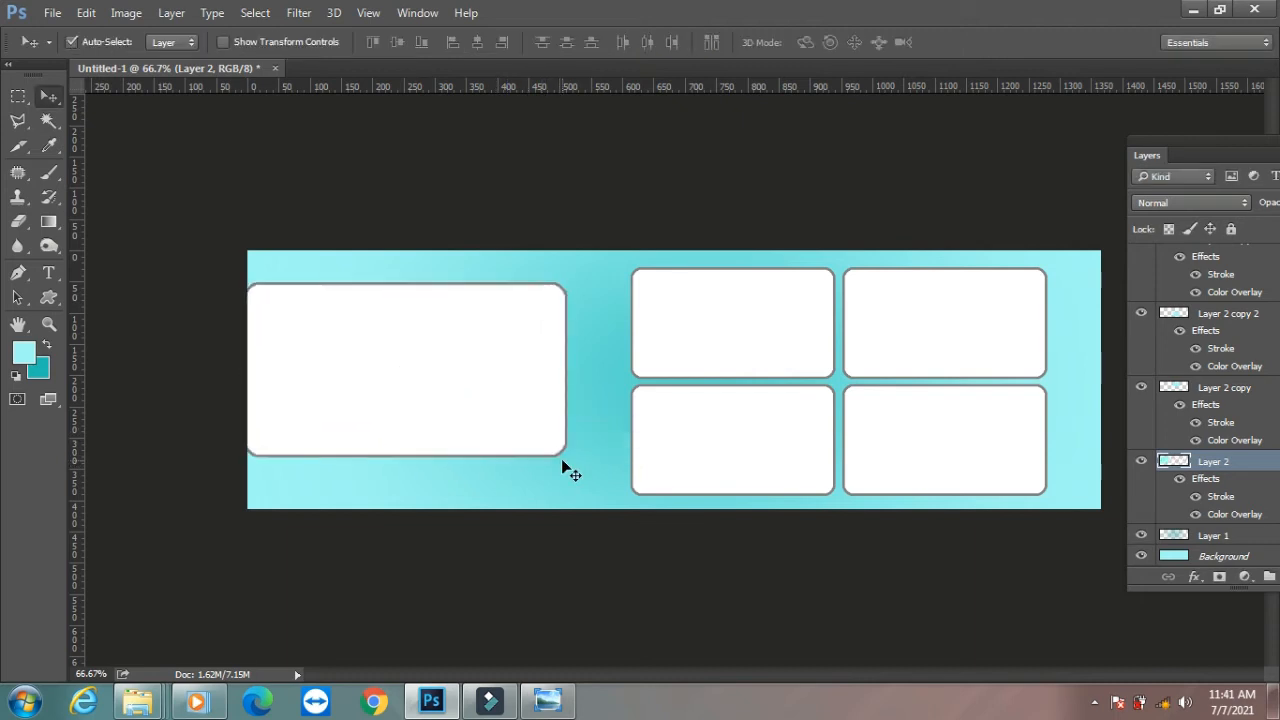
Step: Nudge the enlarged rectangle right and 20 px down so it sits fully inside the banner, beside the grid
key(shift+Right)
key(shift+Right)
key(shift+Right)
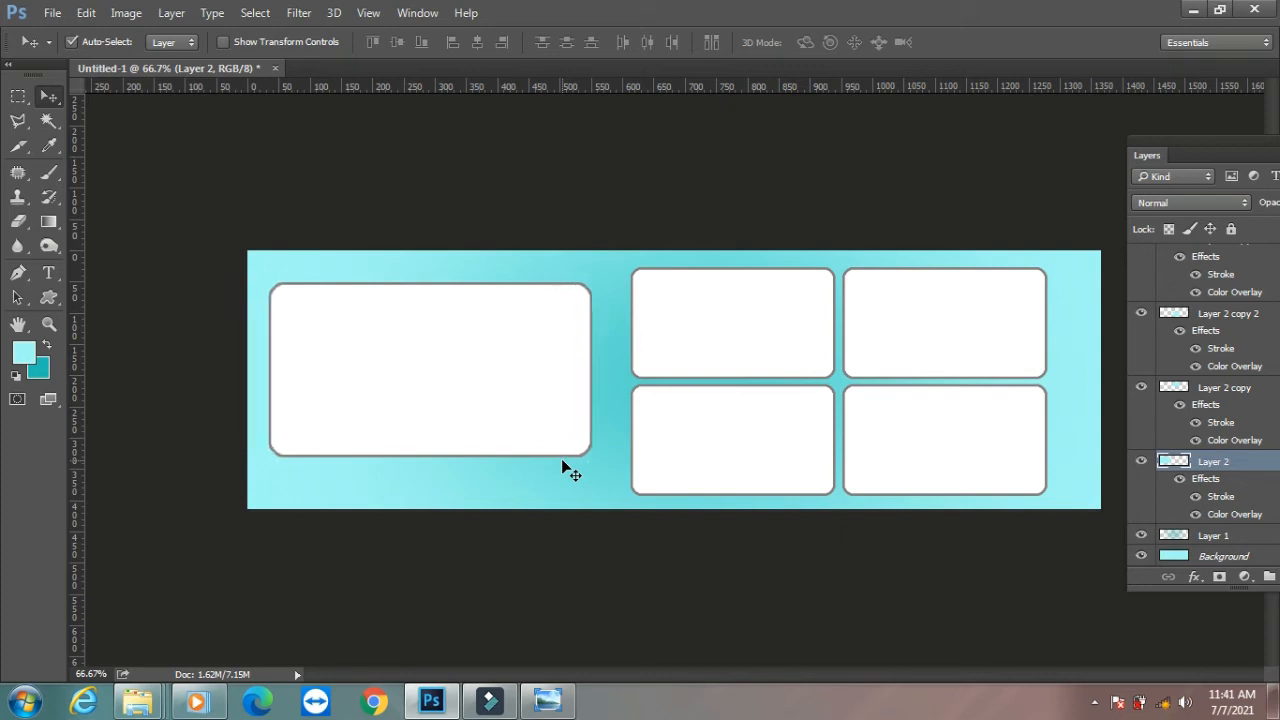
key(shift+Down)
key(shift+Down)
key(Right)
key(Right)
key(Right)
key(Right)
key(Right)
key(Right)
key(Right)
key(Right)
key(Right)
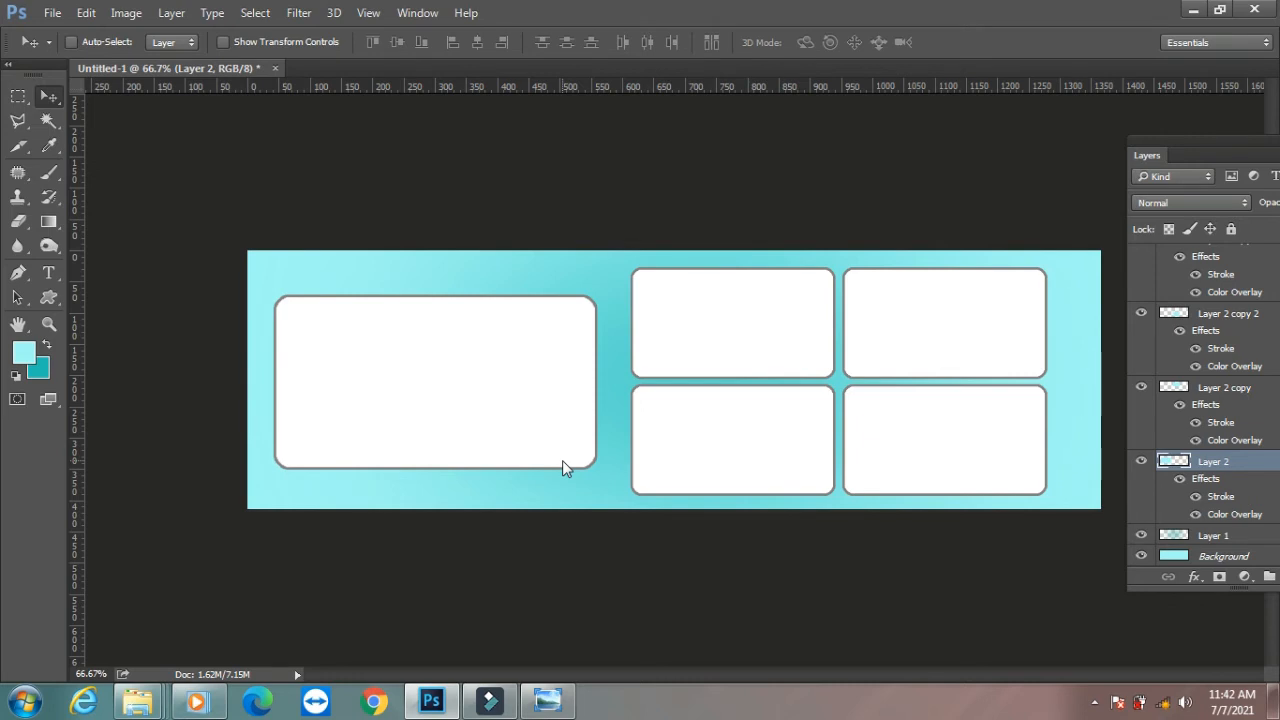
Step: Open the railway photo wp2960877 from the backgrund folder on the Desktop
key(ctrl+o)
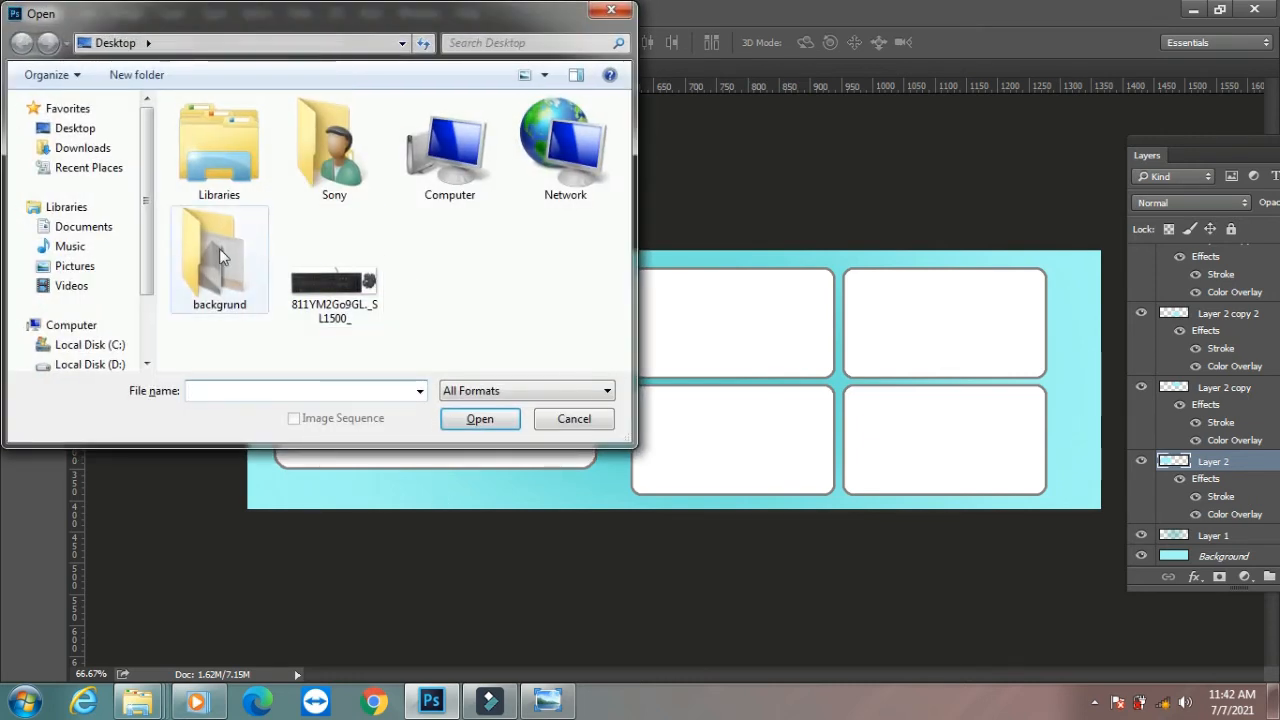
double_click(229, 257)
scroll(421, 289, down, 5)
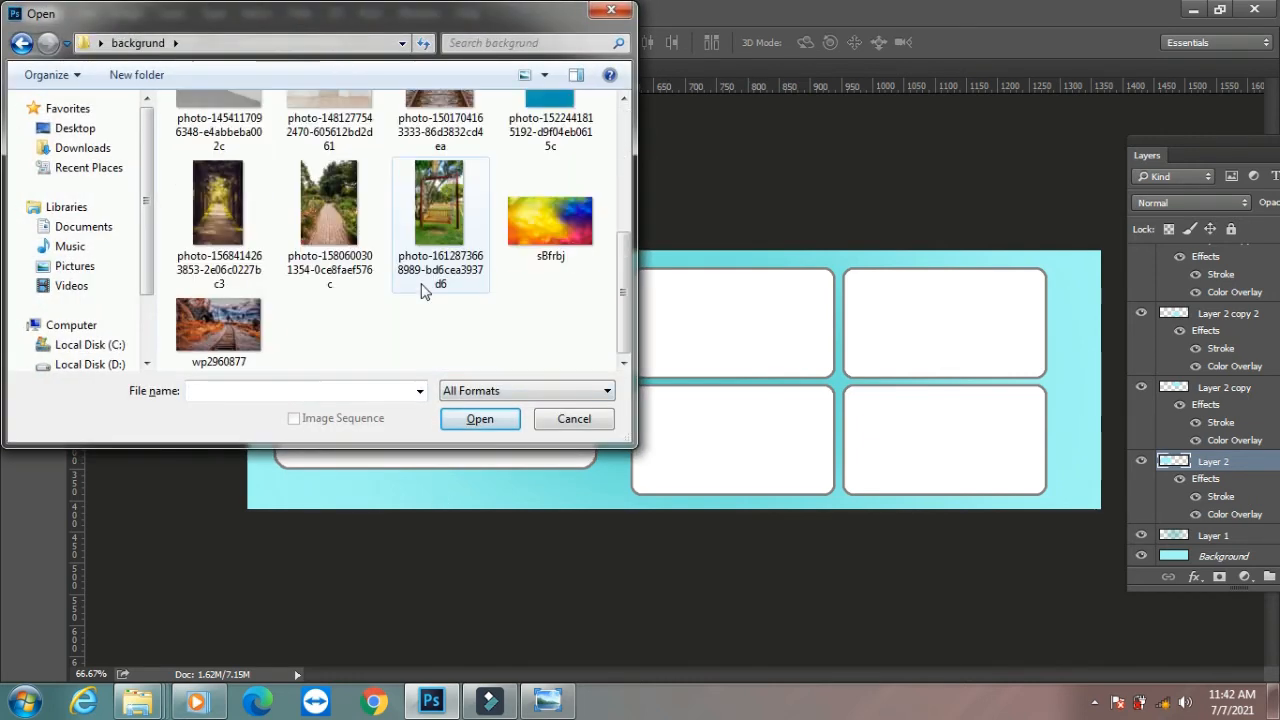
click(208, 335)
click(501, 428)
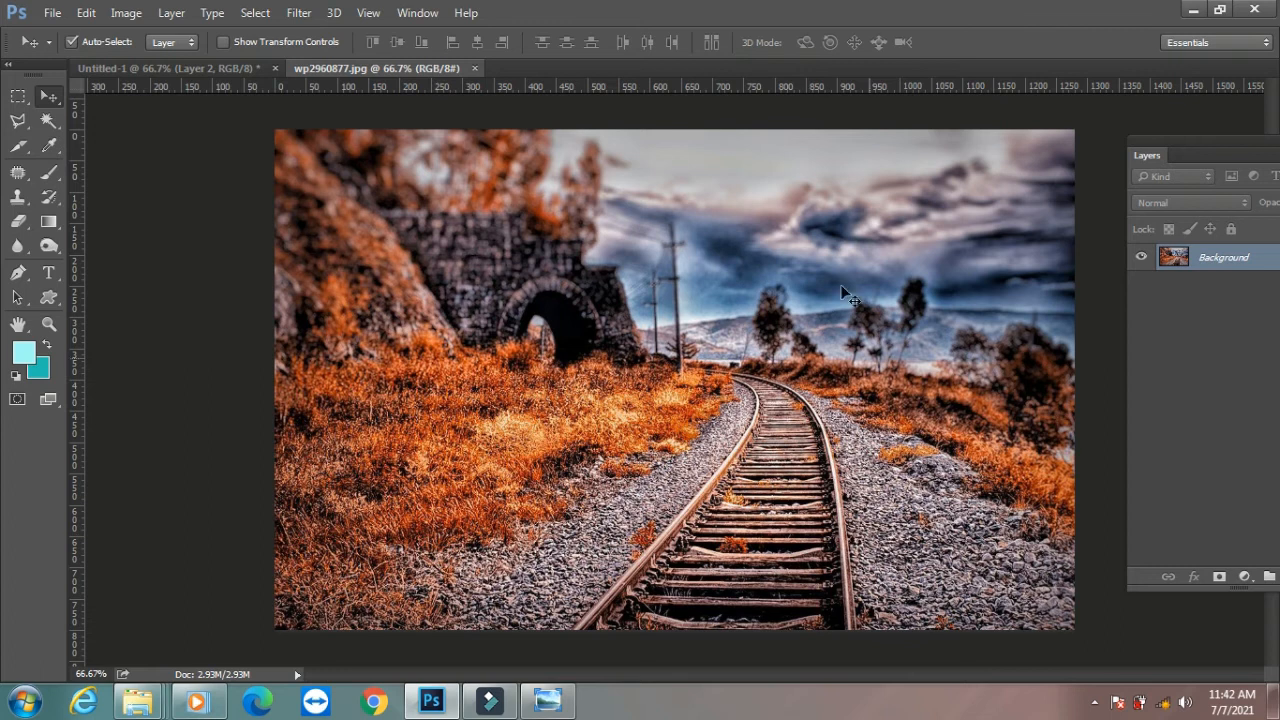
Step: Select and copy the entire railway photo, and return to the Untitled-1 document
key(ctrl+a)
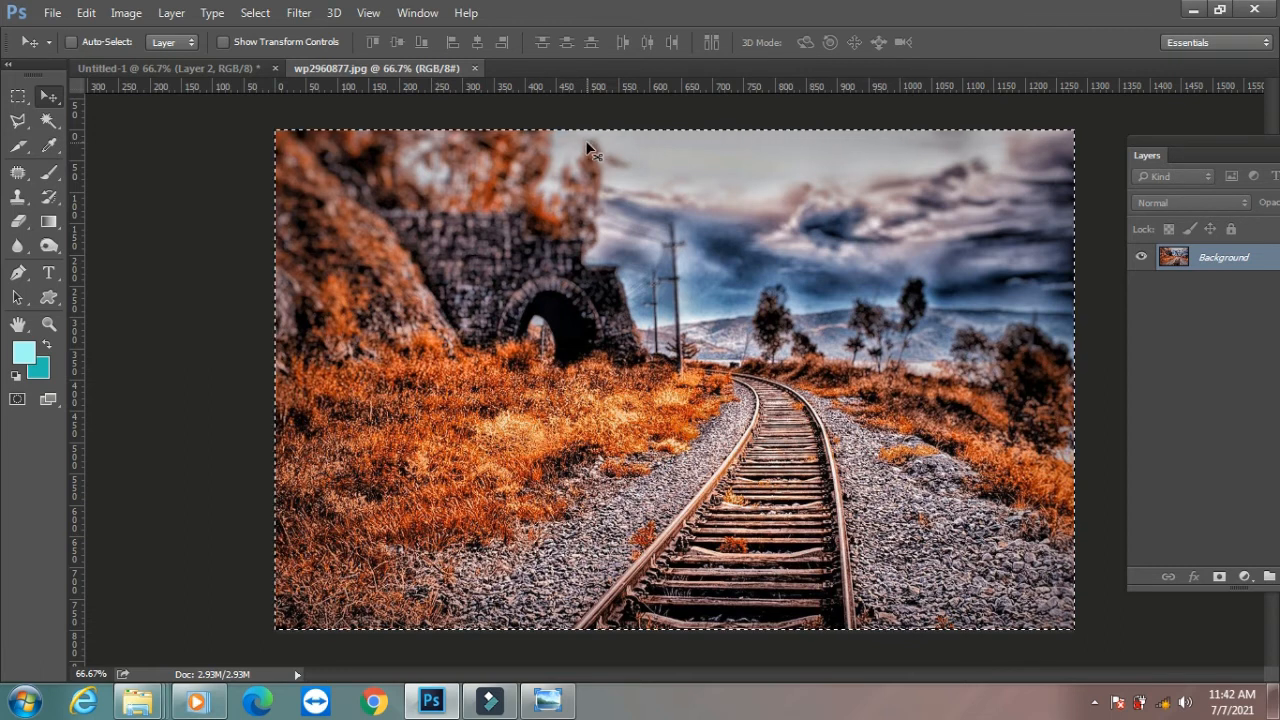
click(136, 70)
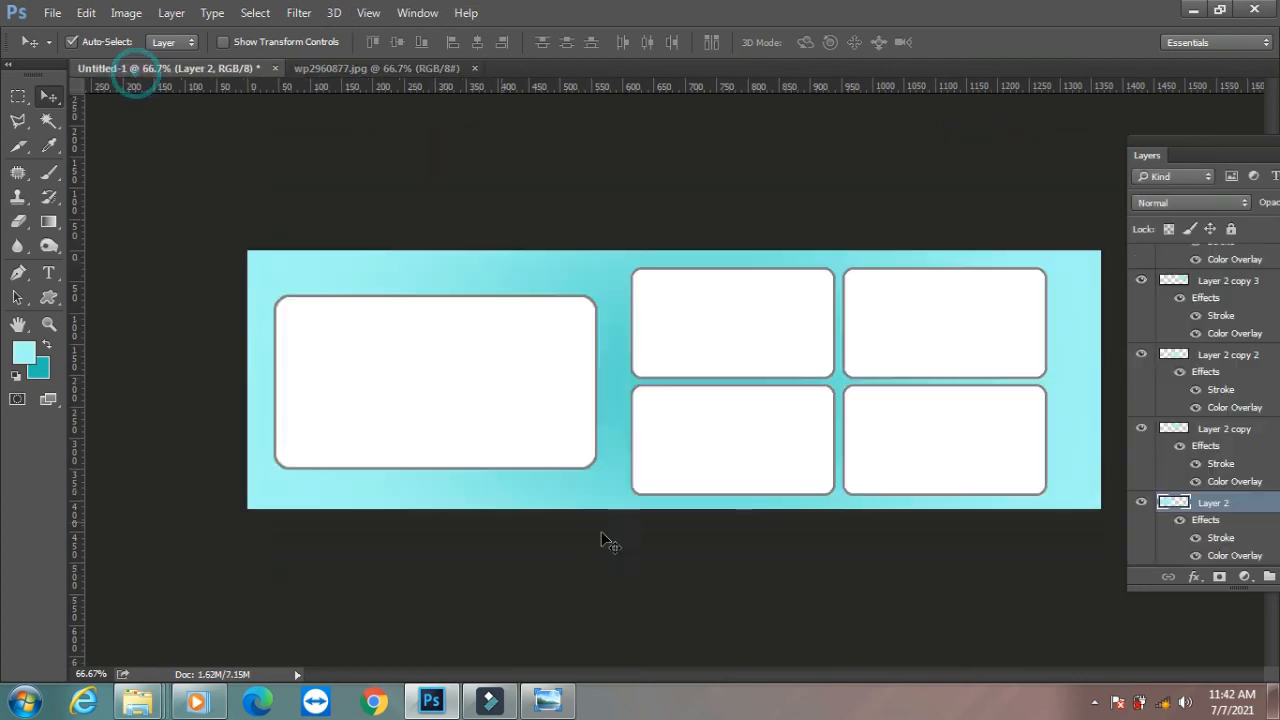
click(449, 373)
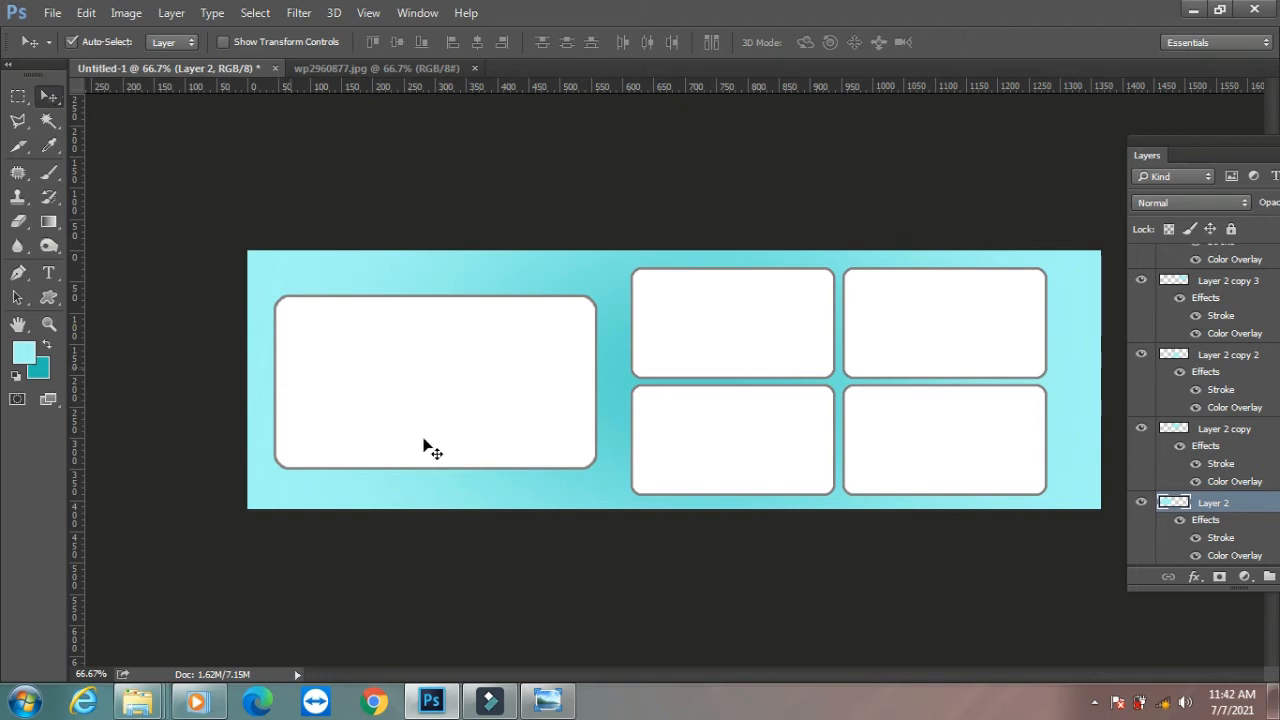
click(687, 335)
click(955, 330)
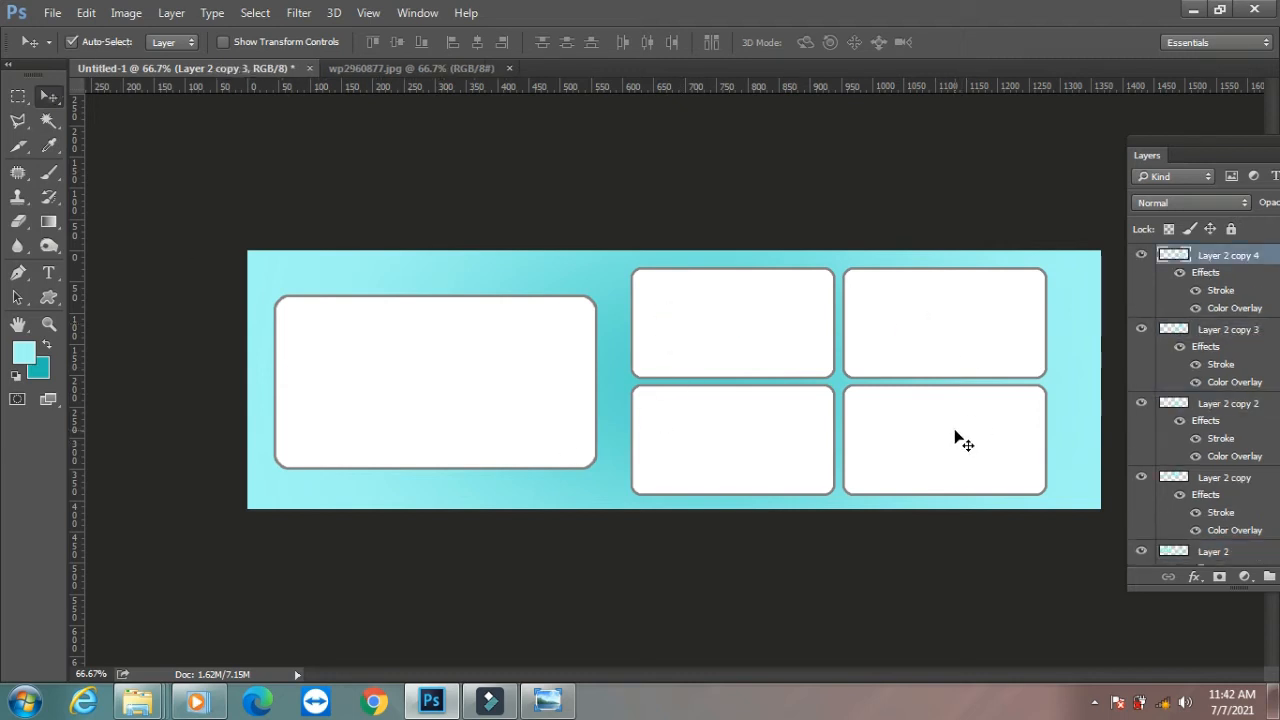
click(424, 397)
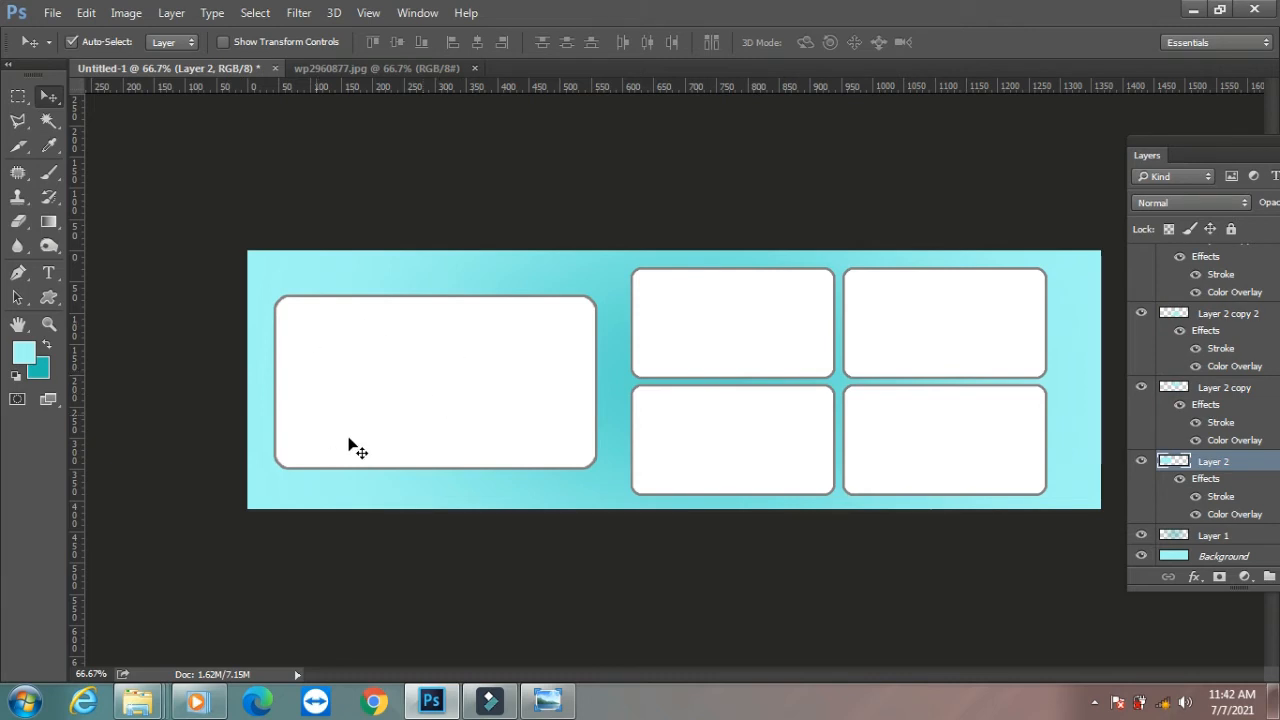
click(418, 362)
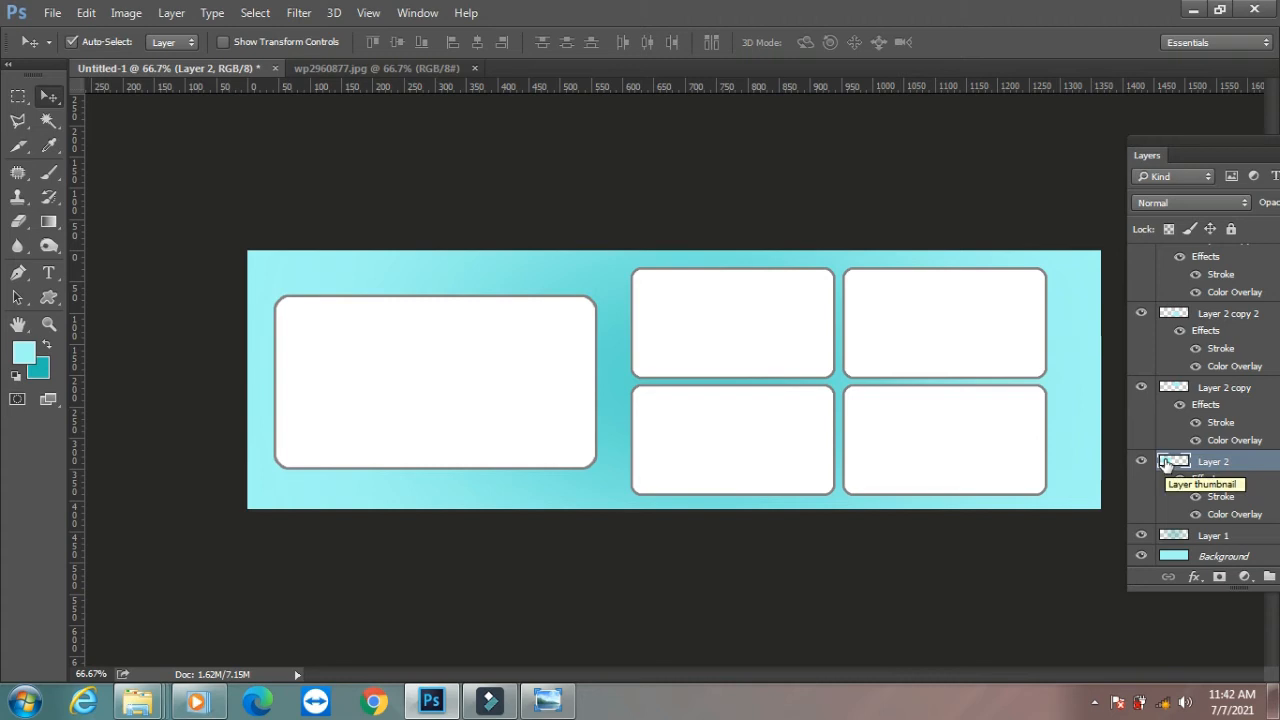
click(547, 700)
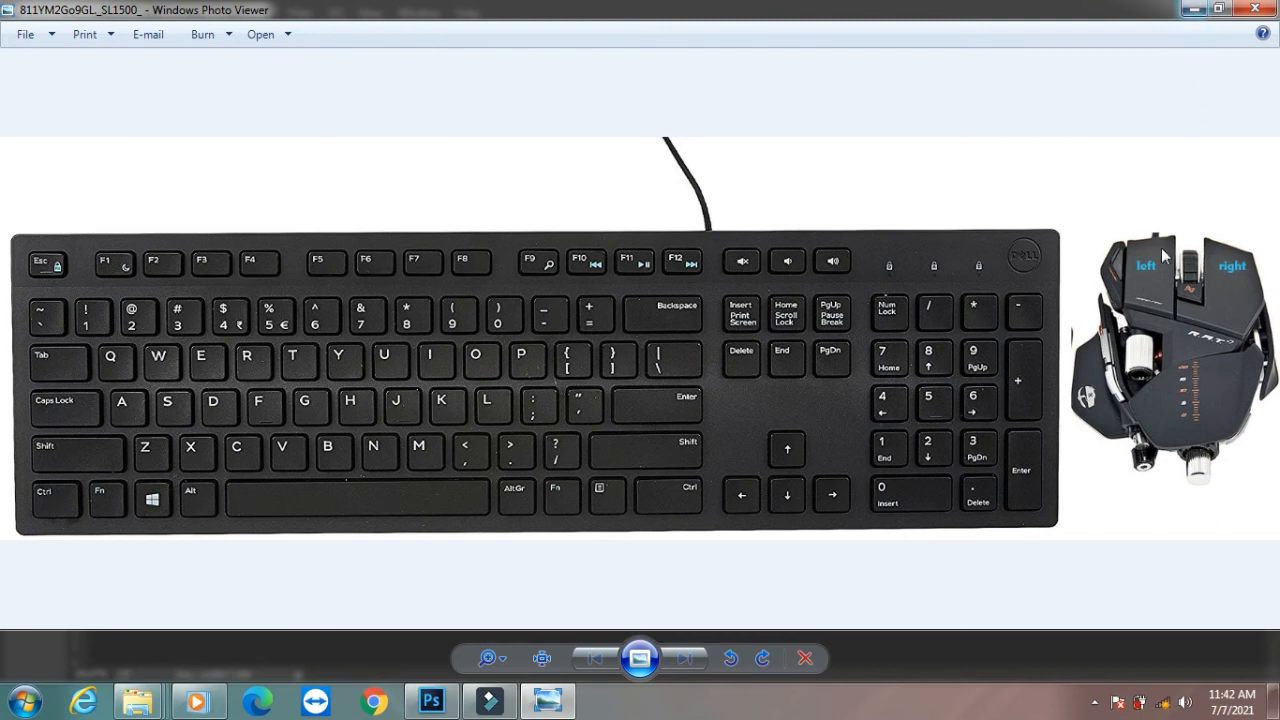
click(1192, 8)
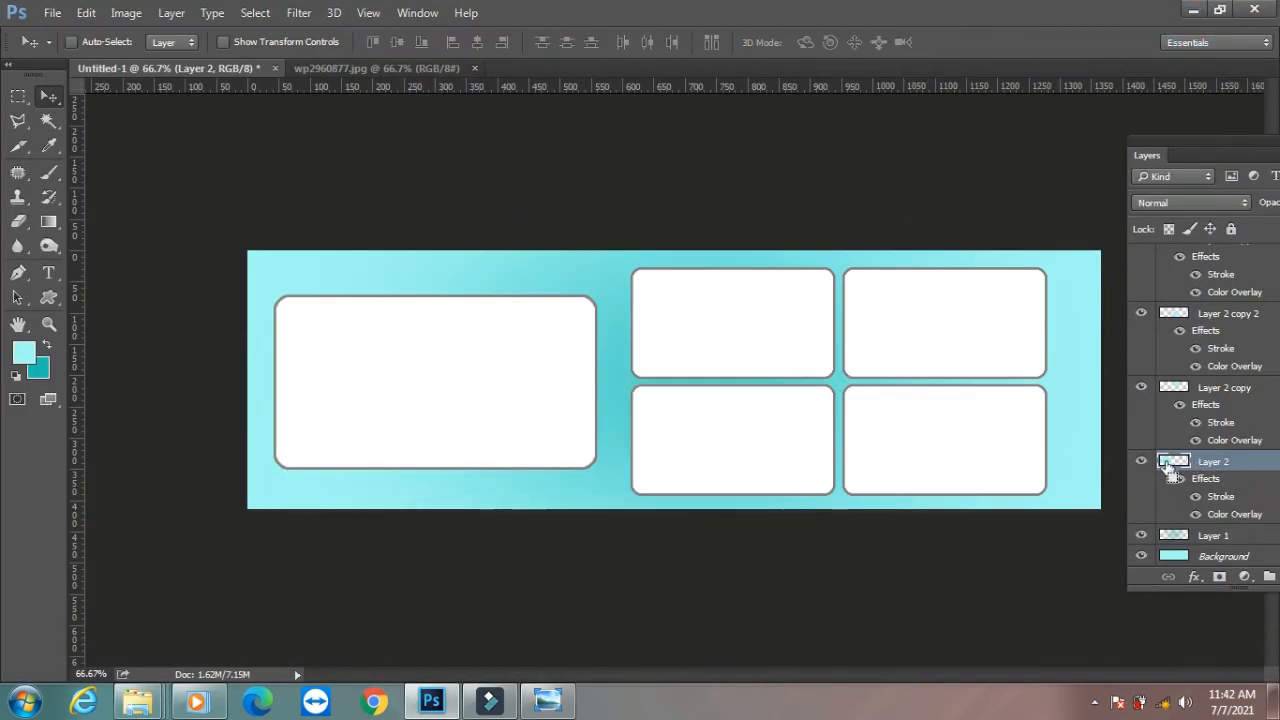
Step: Load the outline of the large rectangle on Layer 2 as a selection and paste the railway photo into it
ctrl+click(1170, 463)
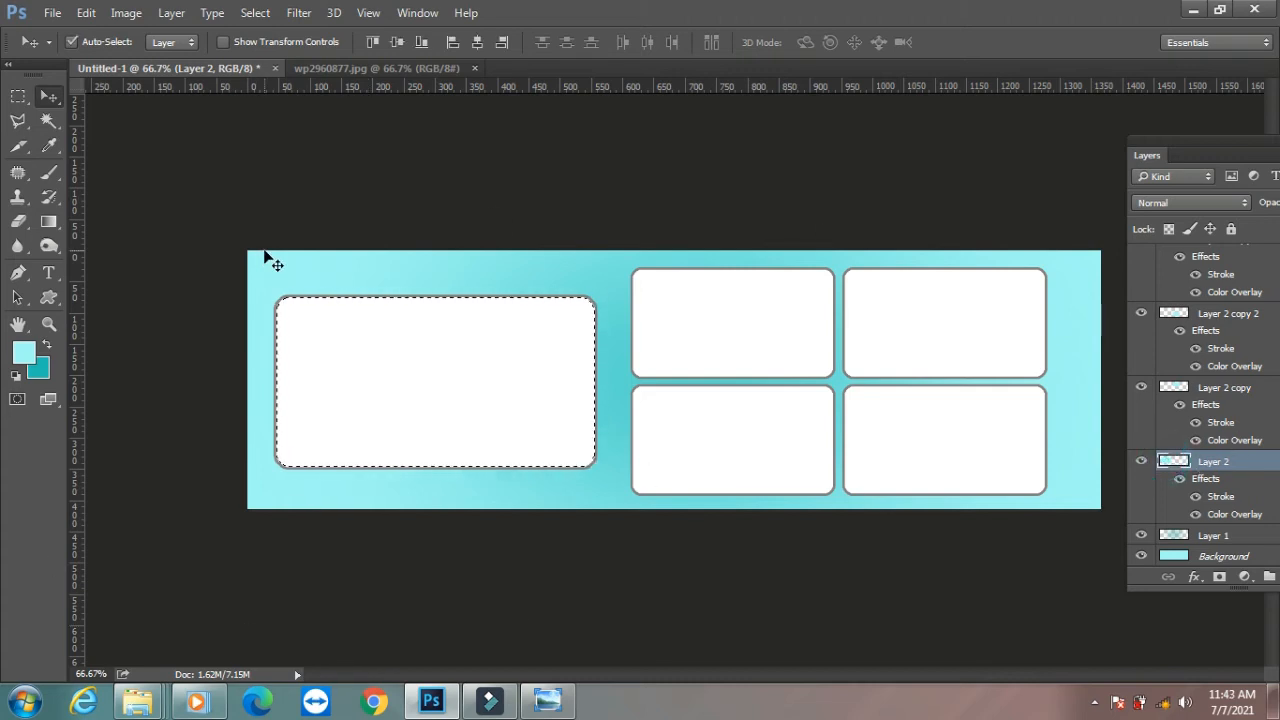
click(86, 12)
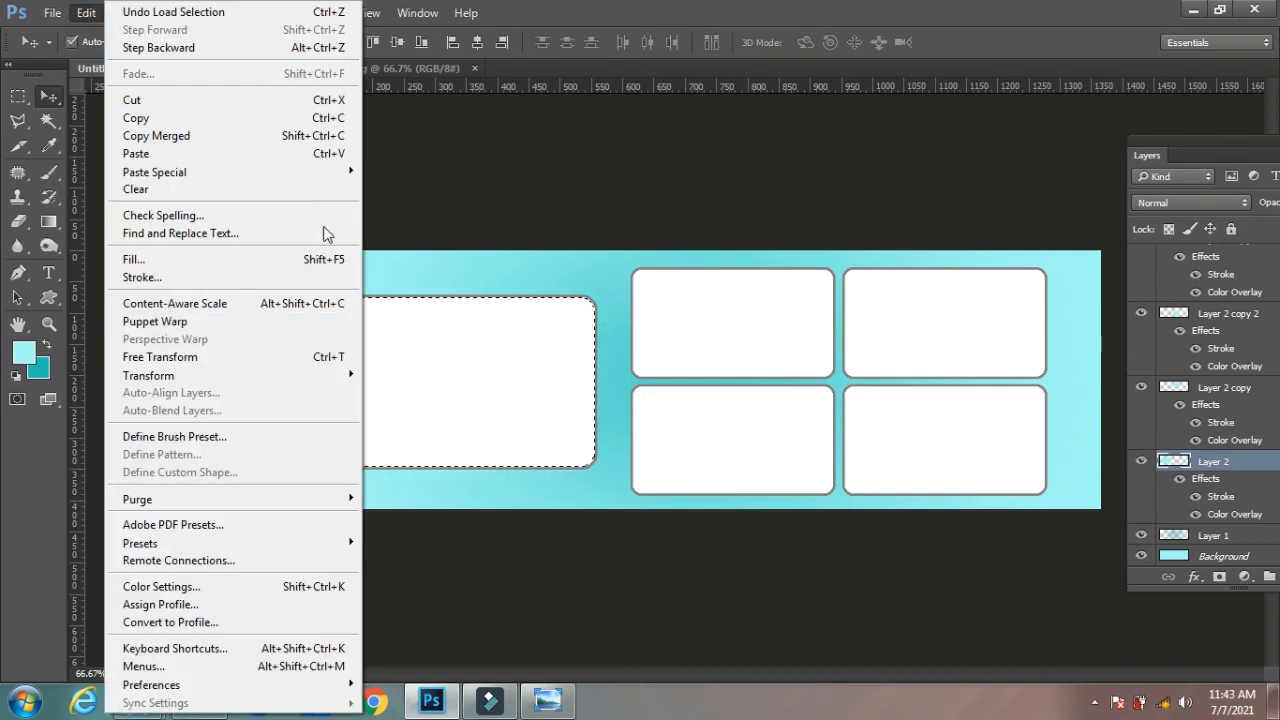
mouse_move(345, 172)
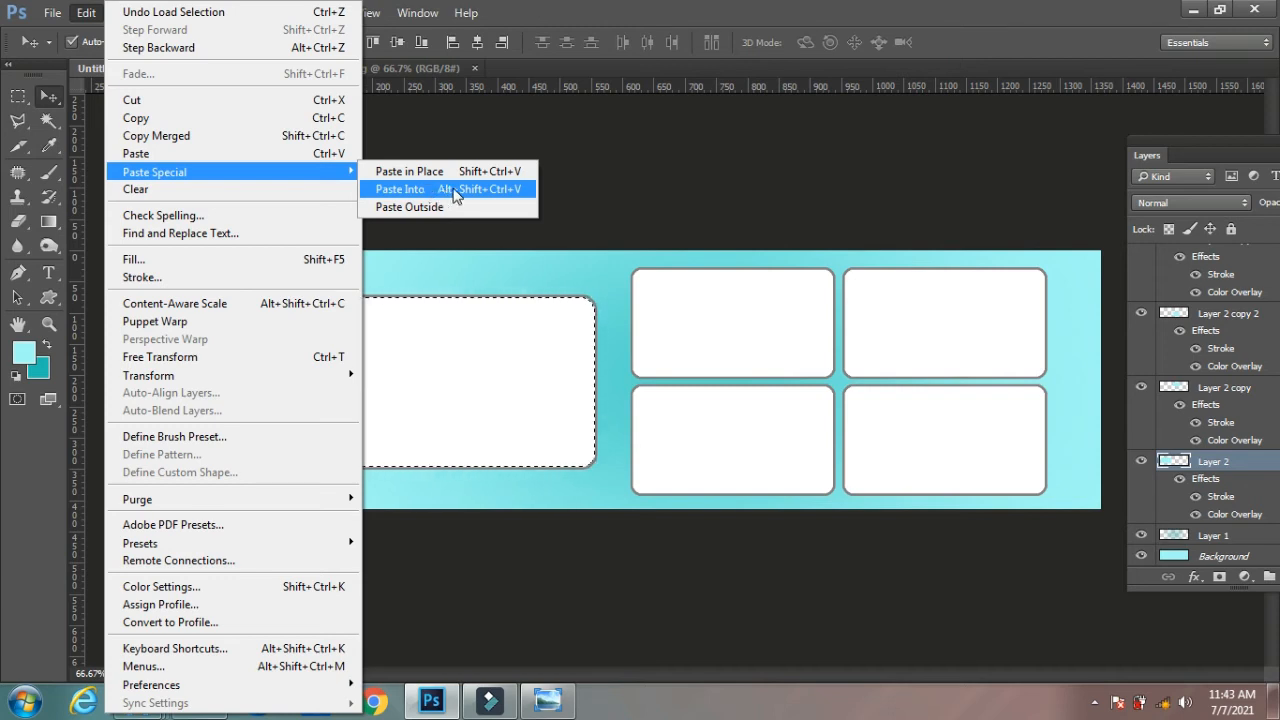
click(411, 191)
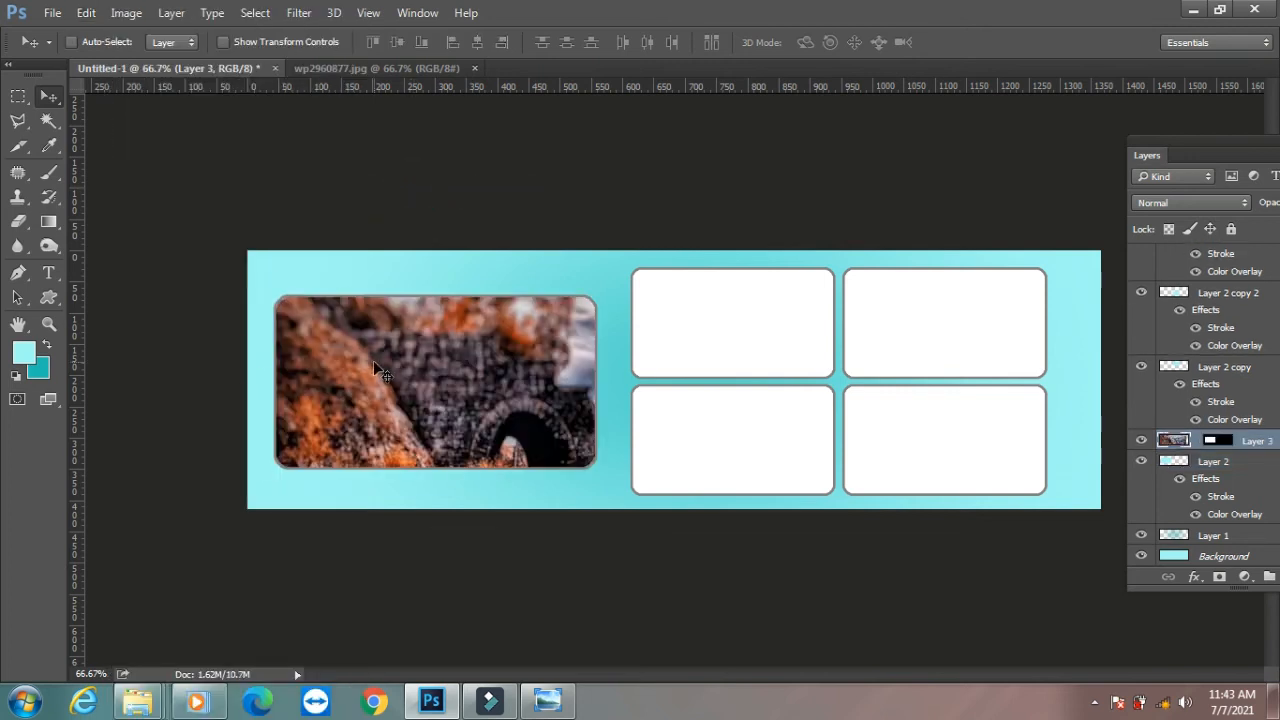
Step: Scale the pasted photo to about 43% width and 38% height and position it to fill the large frame
key(ctrl+t)
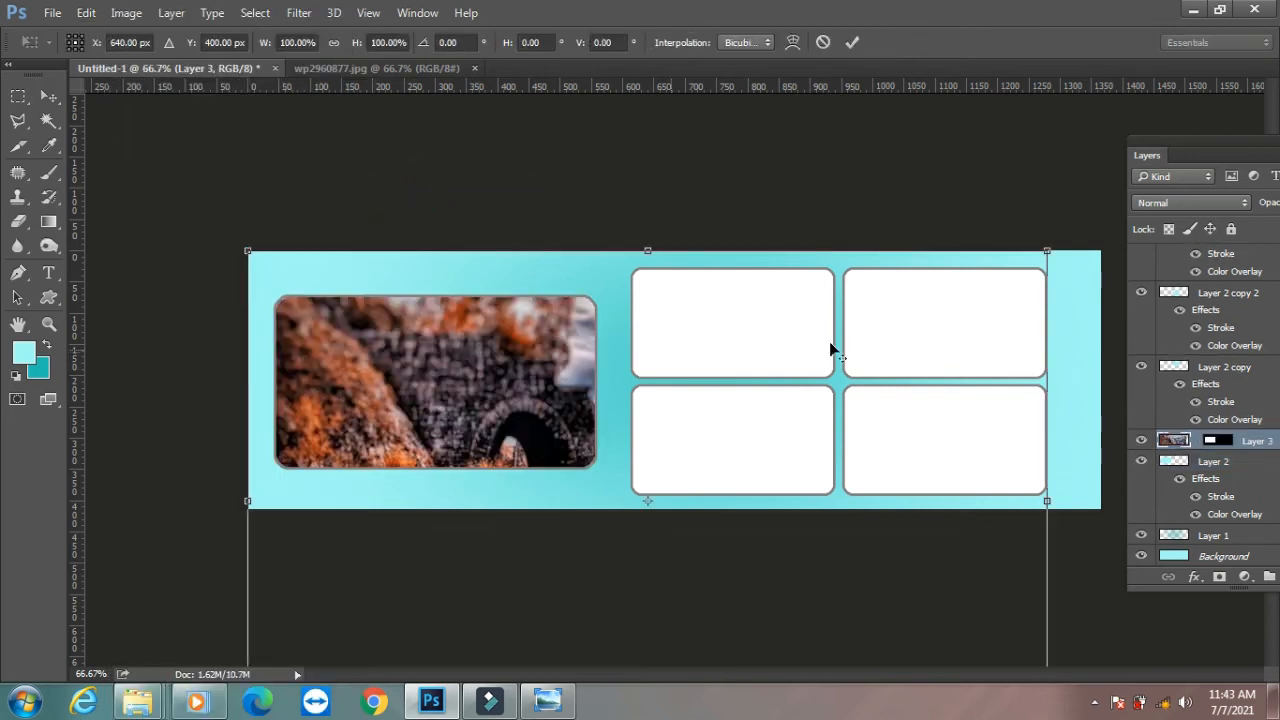
drag(1046, 252, 827, 445)
drag(773, 480, 545, 369)
drag(577, 481, 604, 504)
drag(433, 502, 435, 482)
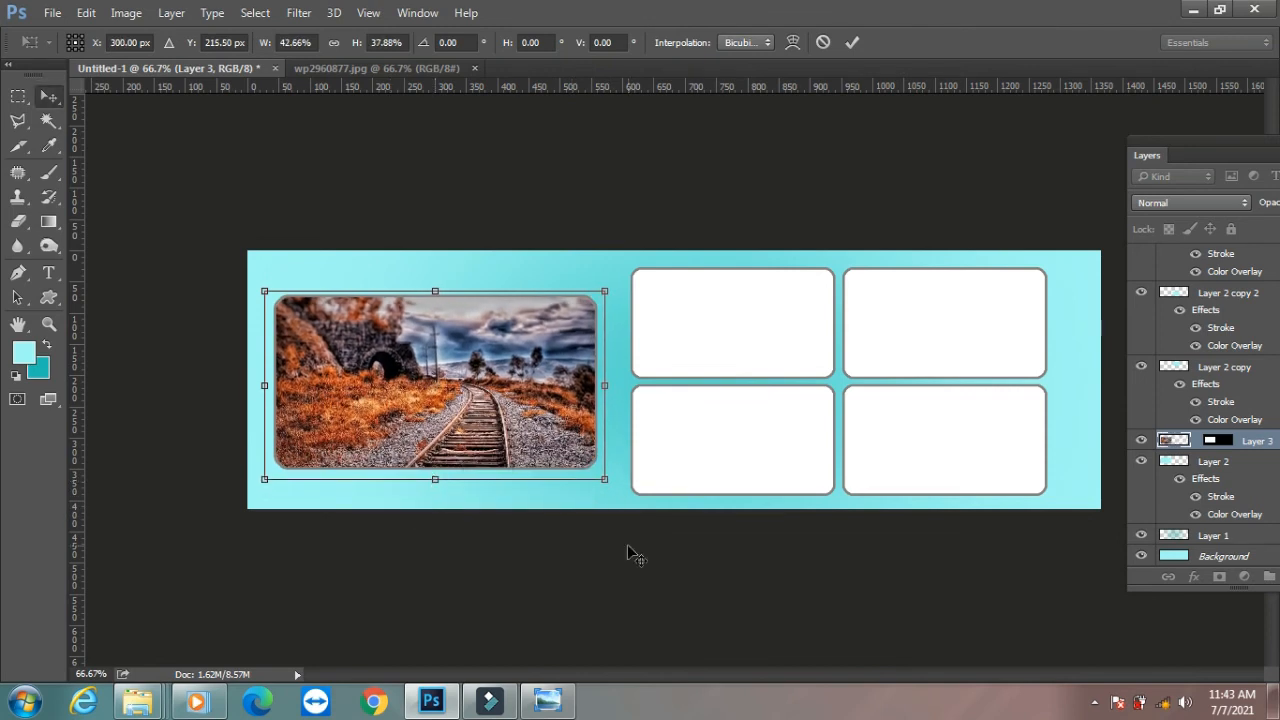
key(Return)
Step: Load the outline of the grid's upper-left rectangle, Layer 2 copy, as a selection and paste the railway photo into it
click(756, 320)
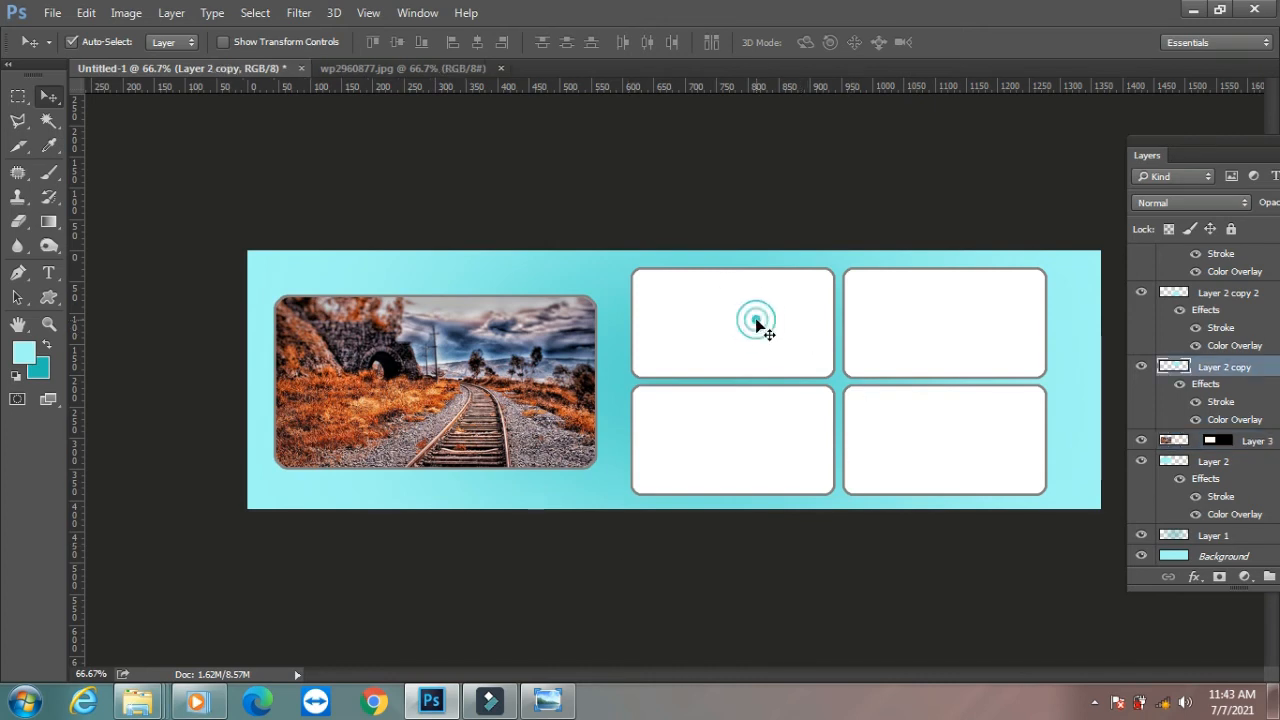
ctrl+click(1176, 367)
click(86, 12)
mouse_move(283, 175)
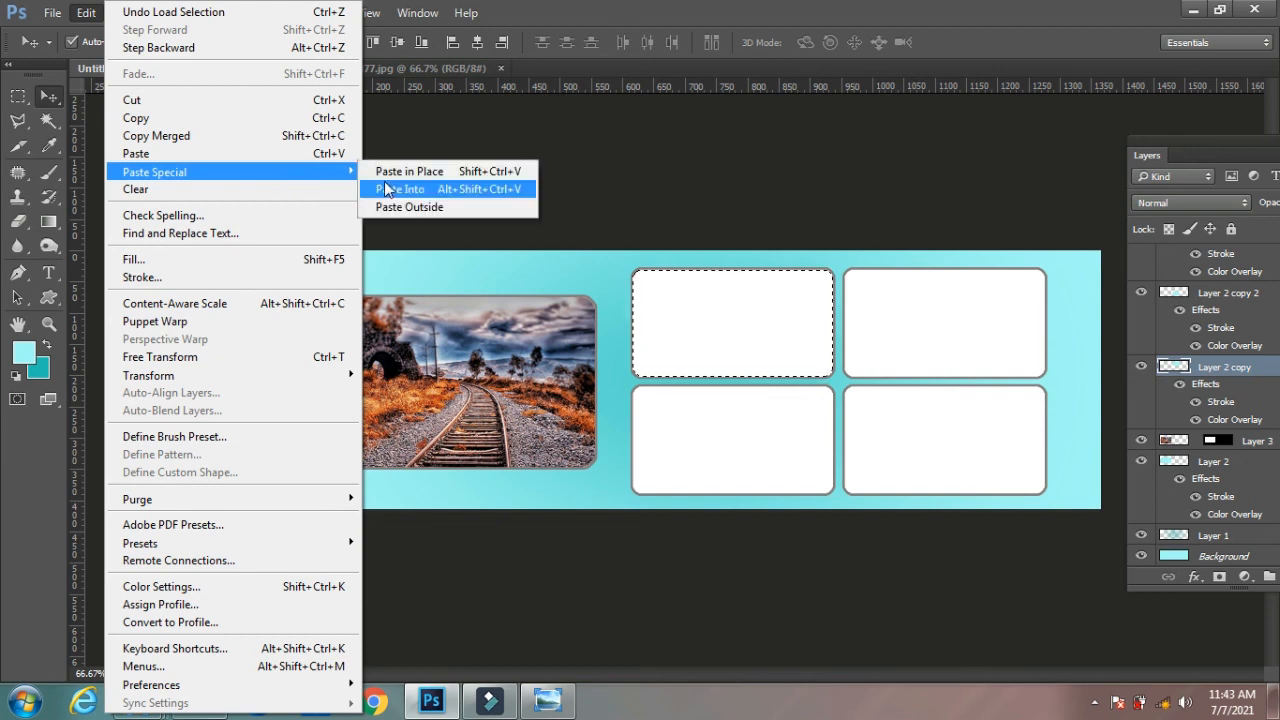
click(390, 189)
Step: Scale the photo in the upper-left grid frame proportionally to about 30.6% and position it to fill the frame
key(ctrl+t)
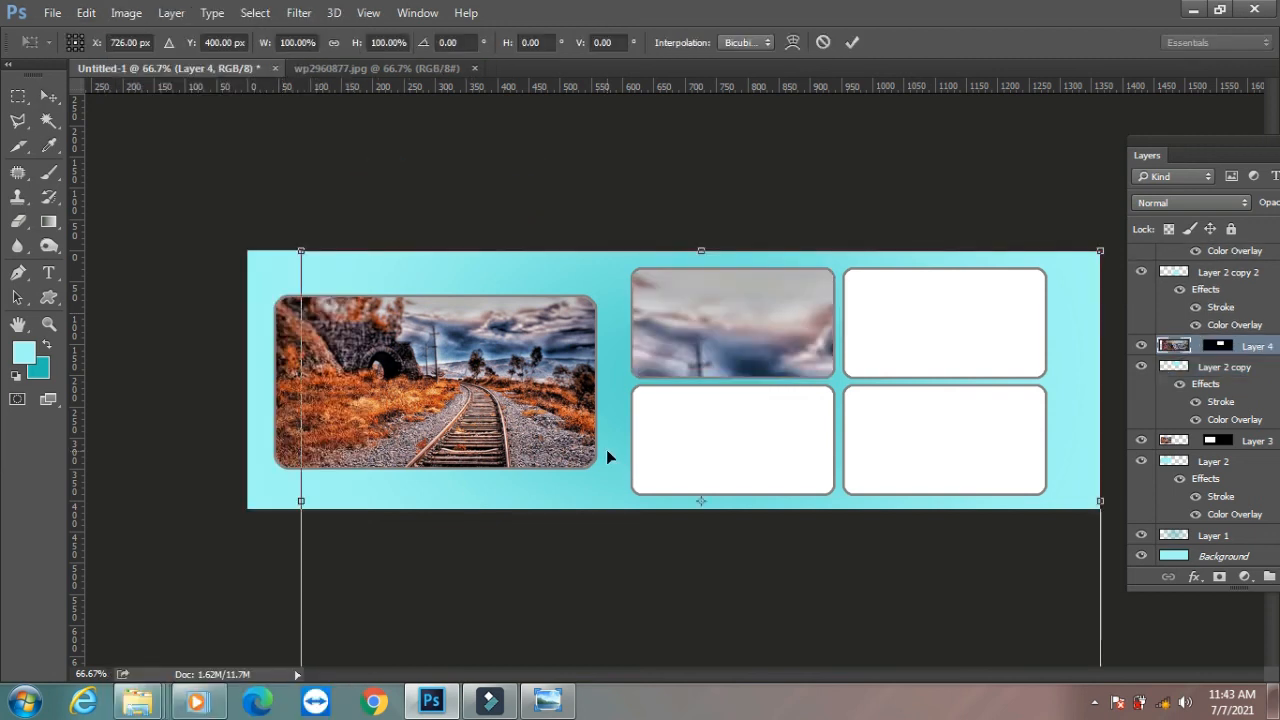
drag(1098, 248, 818, 296)
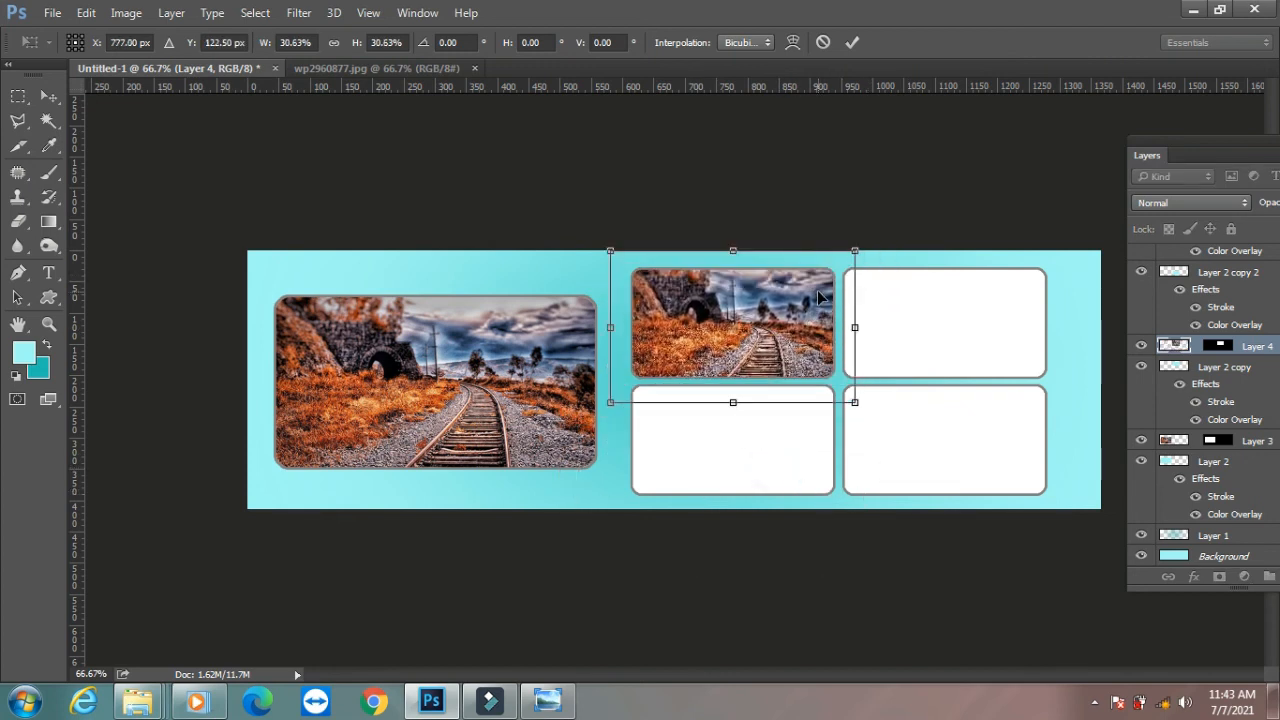
key(Return)
click(962, 331)
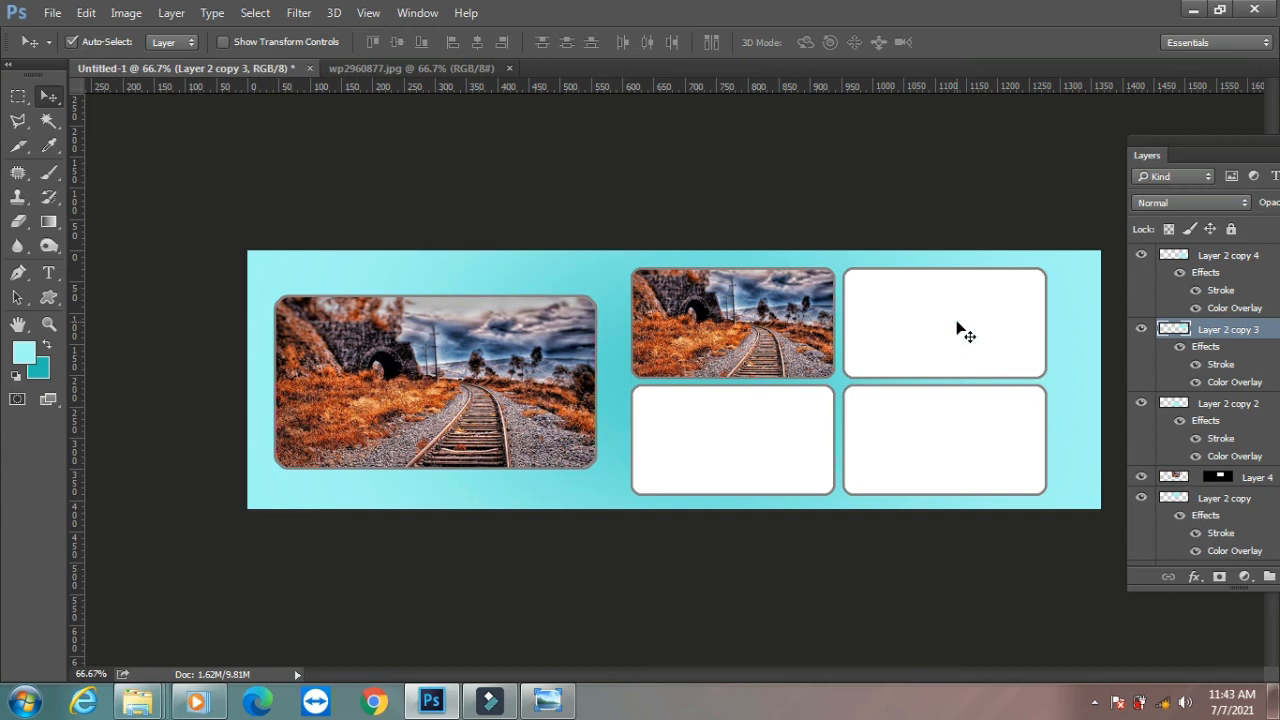
click(759, 333)
ctrl+click(1174, 346)
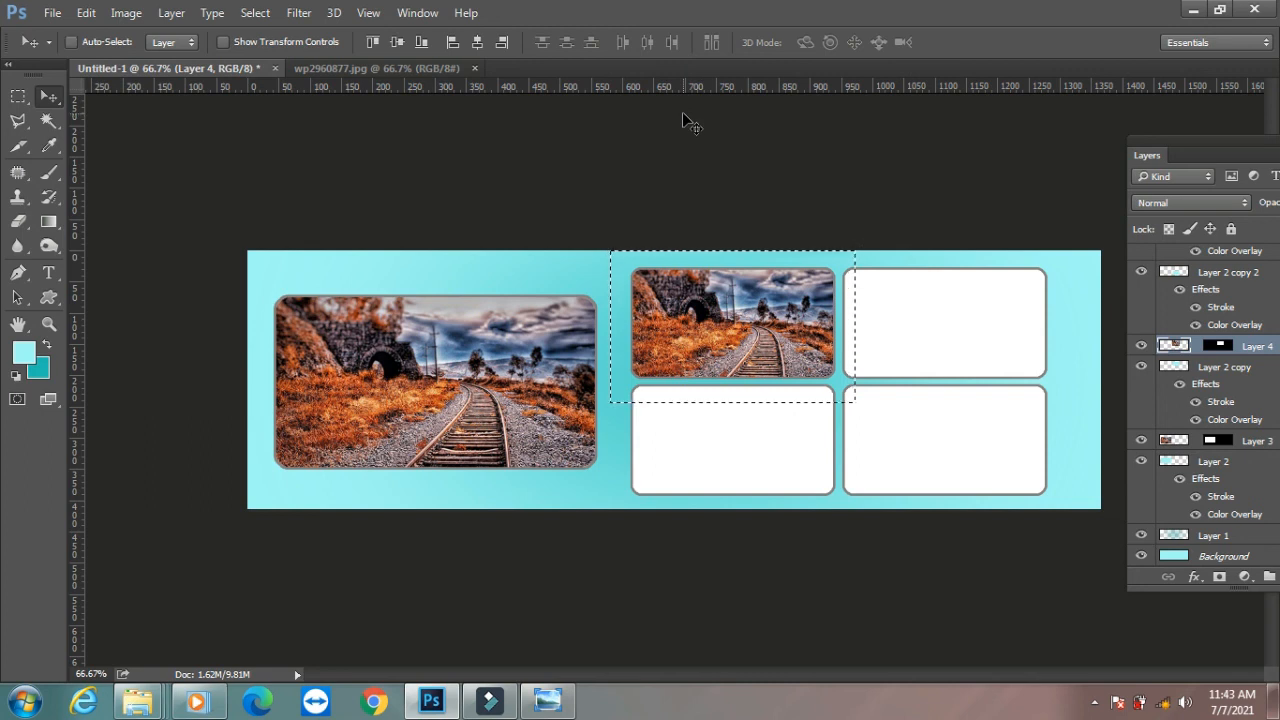
key(ctrl+d)
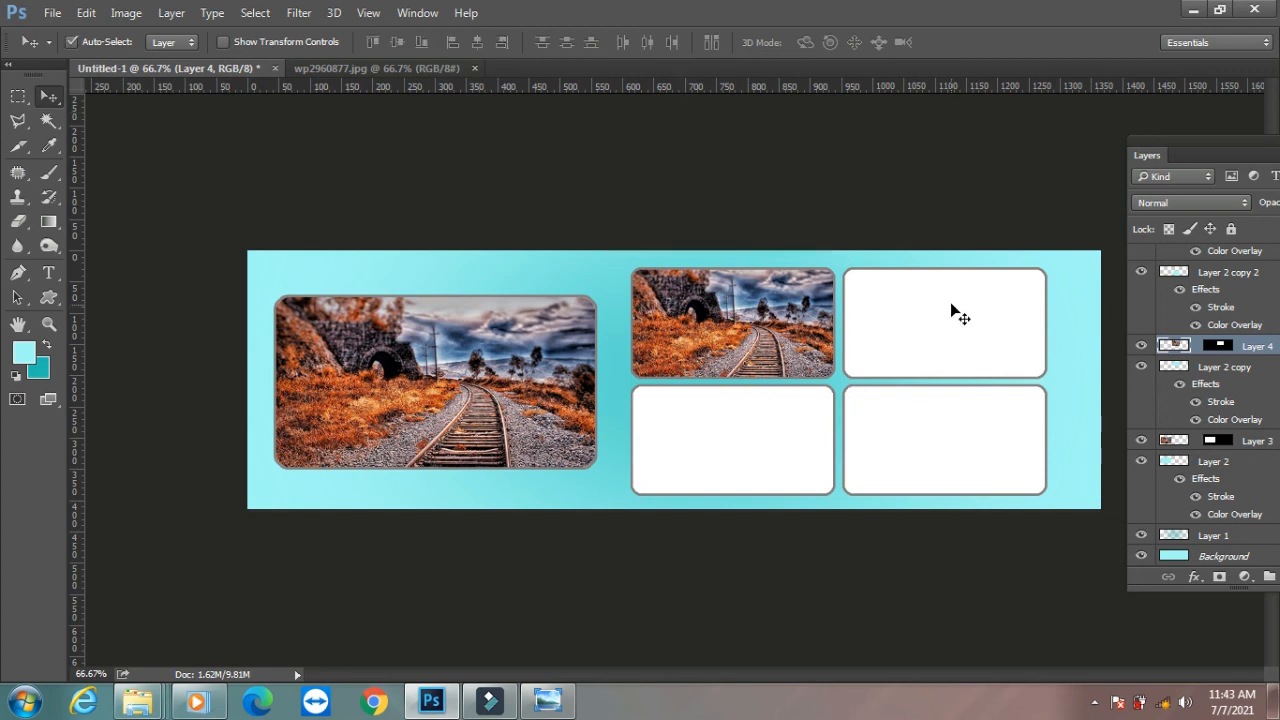
Step: Load the outline of the grid's upper-right rectangle, Layer 2 copy 3, as a selection, paste the railway photo into it and position it to fill the frame
ctrl+click(950, 313)
ctrl+click(1175, 328)
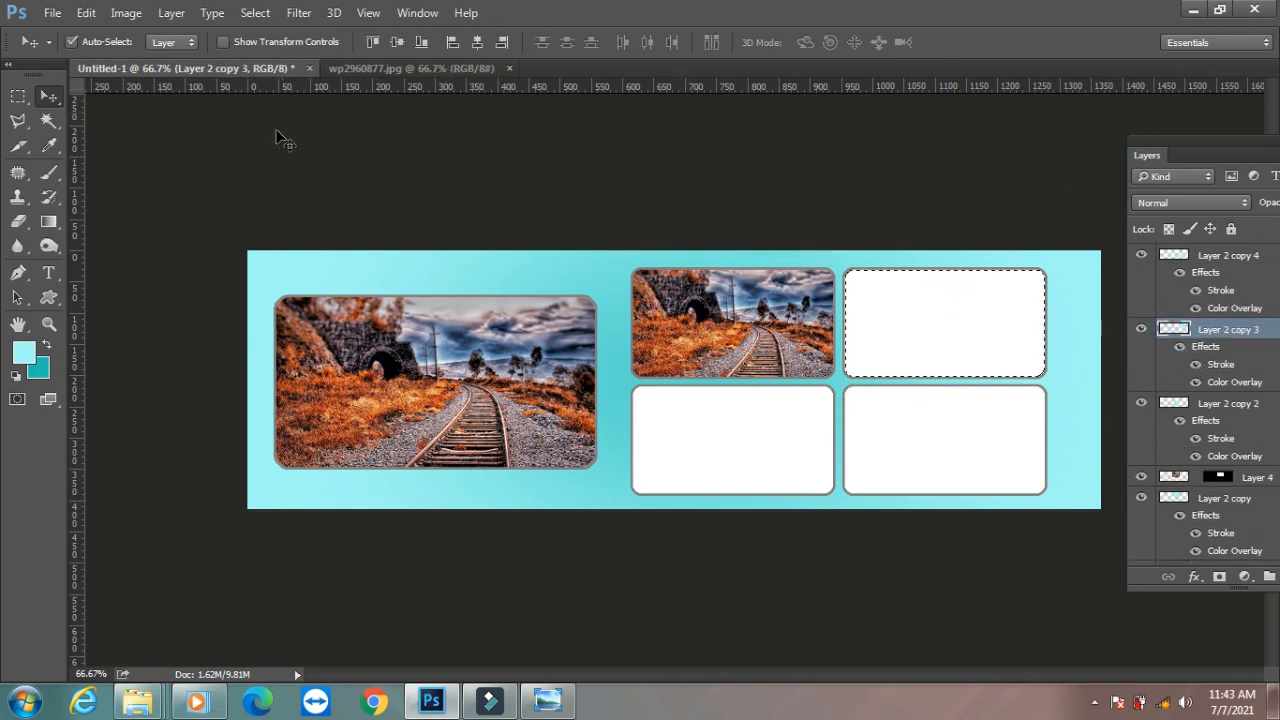
click(88, 13)
click(318, 172)
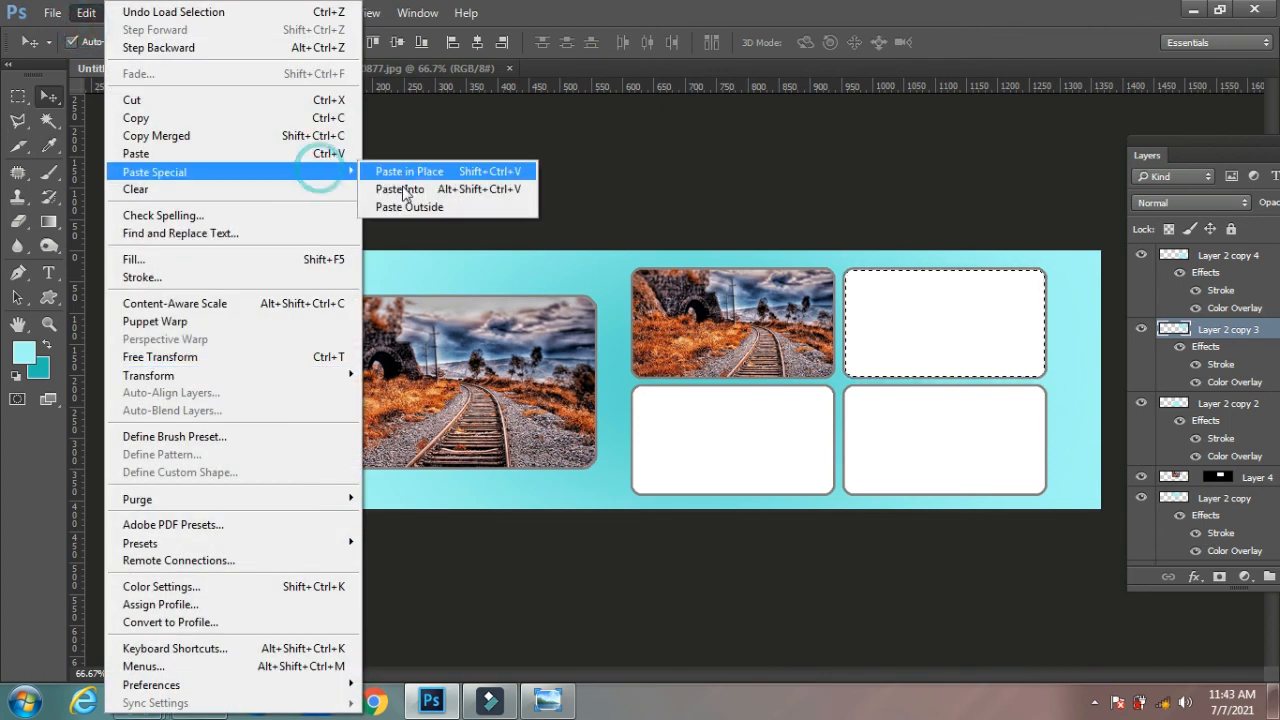
click(404, 190)
drag(966, 316, 954, 328)
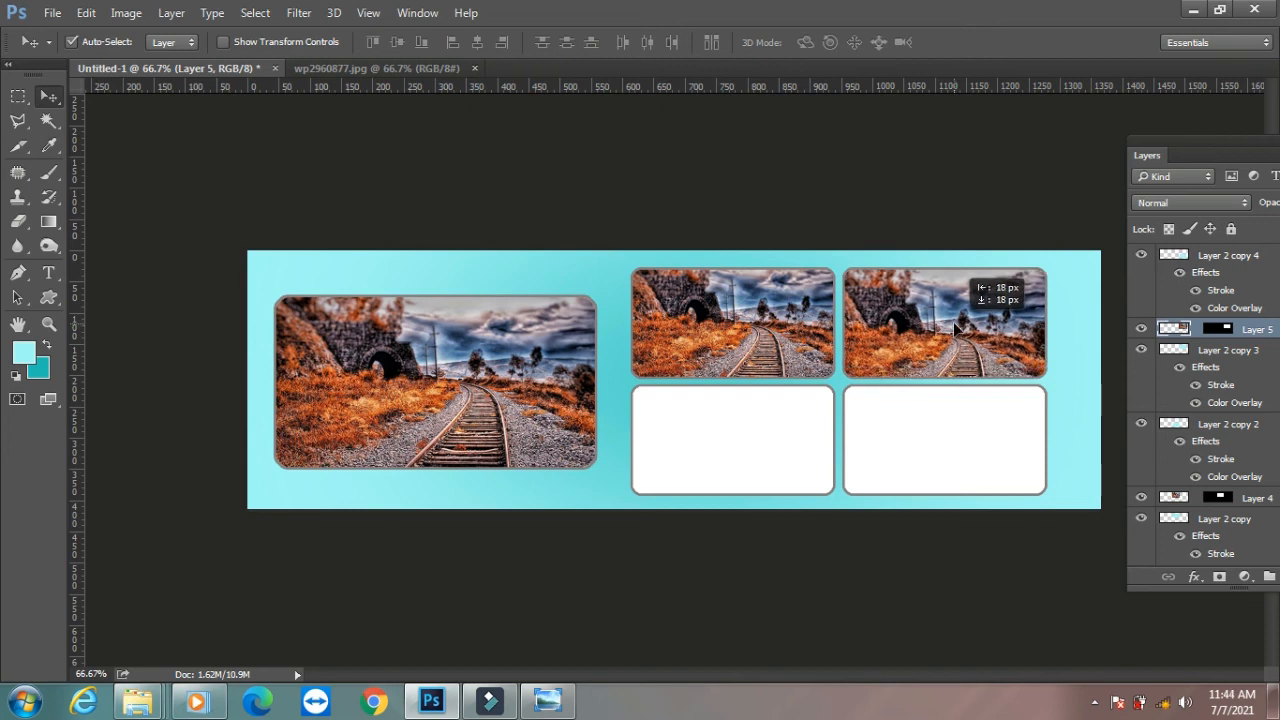
Step: Load the outline of the grid's lower-left rectangle, Layer 2 copy 2, as a selection and paste the railway photo into it
click(728, 414)
ctrl+click(1168, 335)
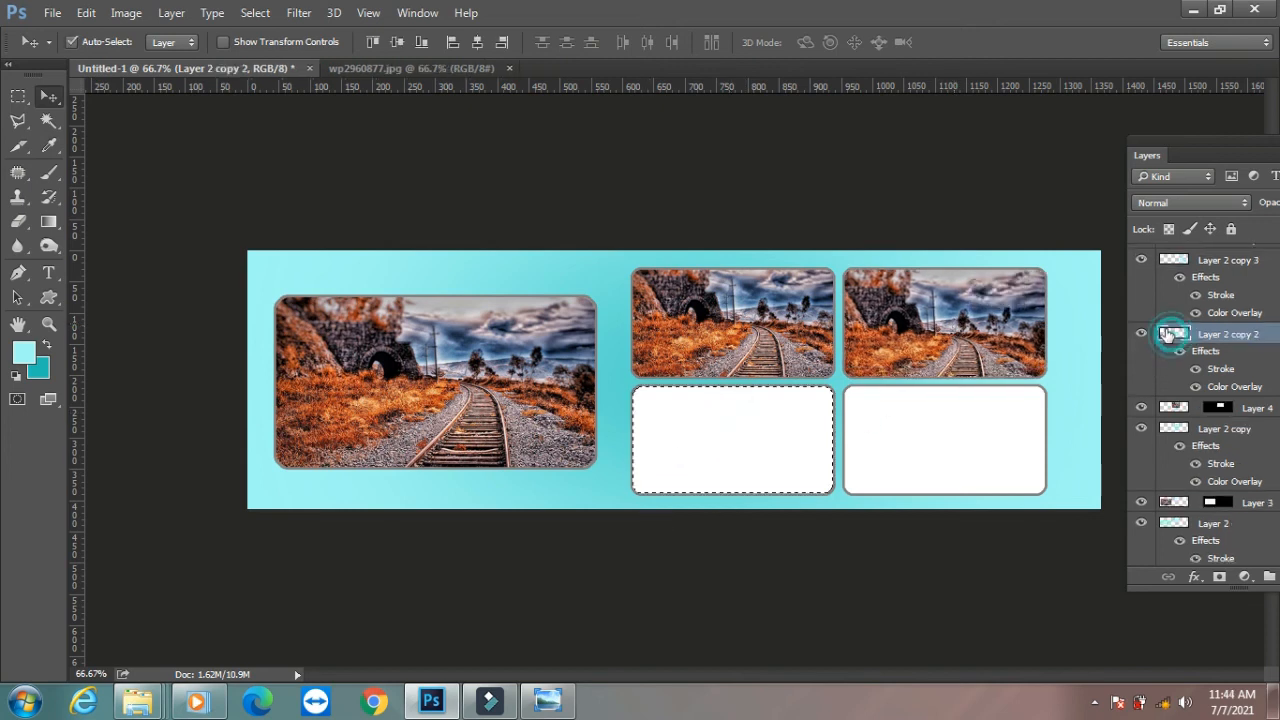
click(86, 13)
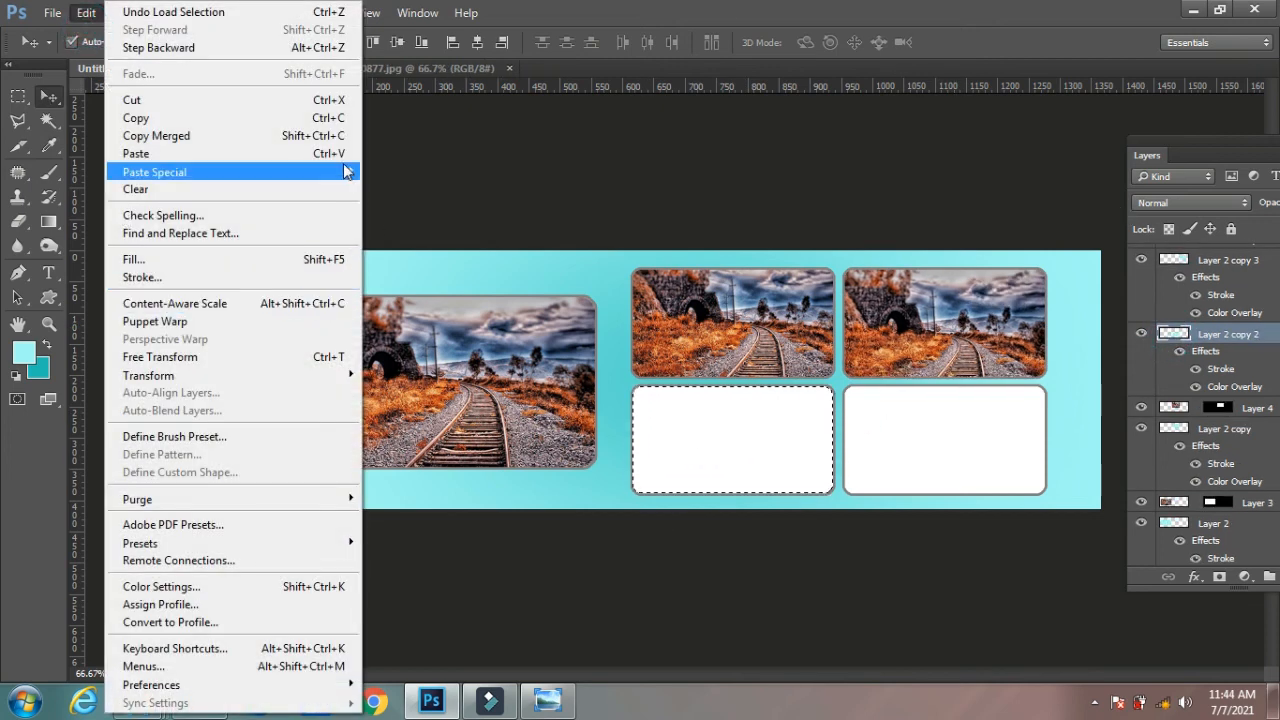
mouse_move(343, 172)
click(411, 190)
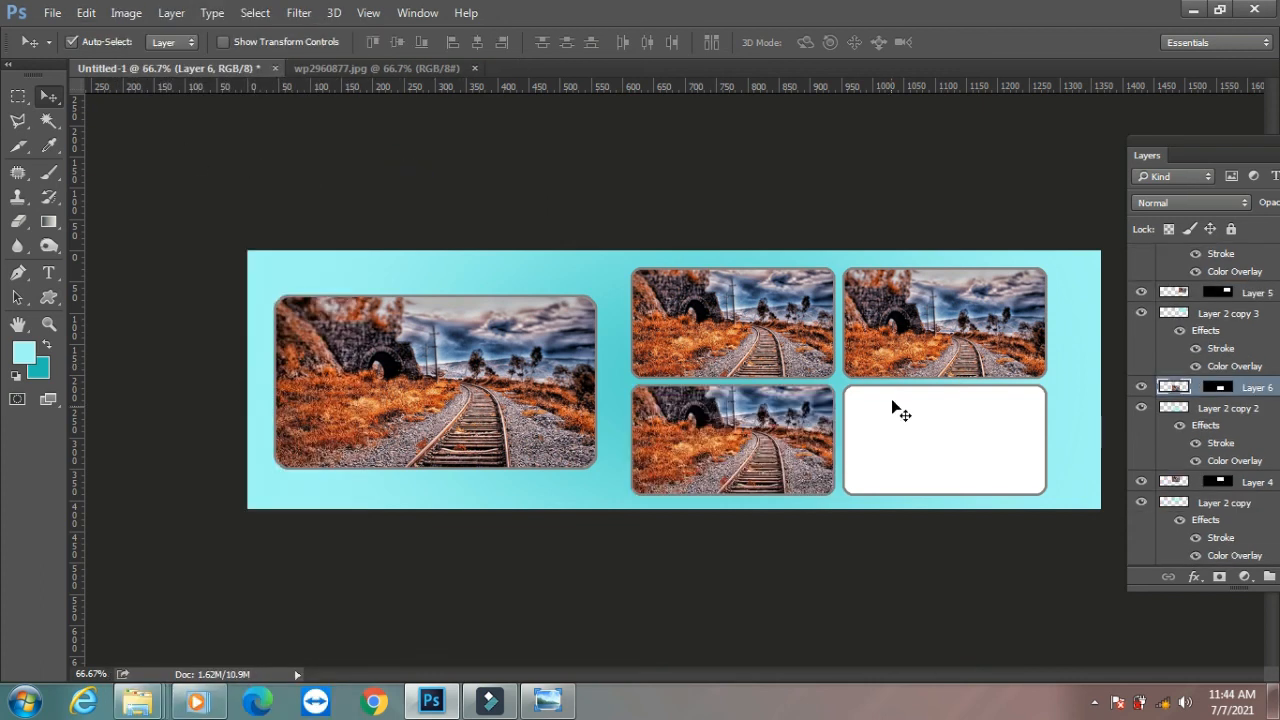
Step: Load the outline of the grid's lower-right rectangle, Layer 2 copy 4, as a selection and paste the railway photo into it
click(895, 408)
ctrl+click(1174, 255)
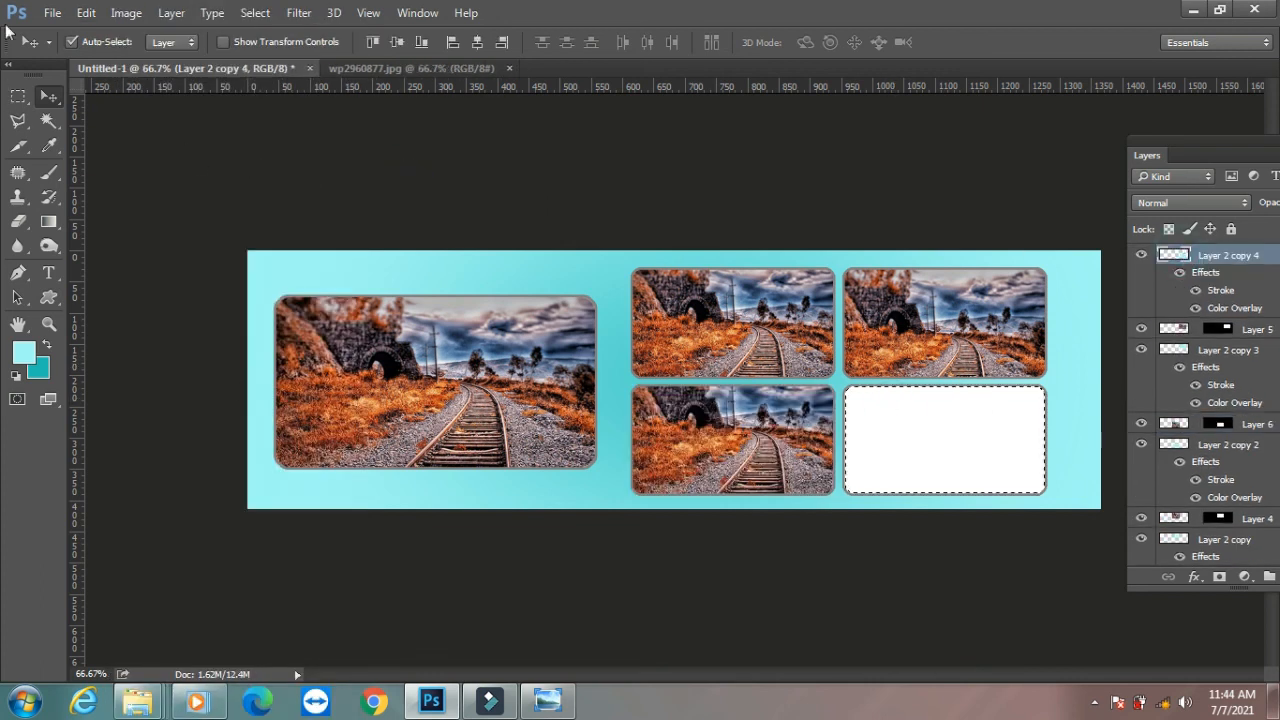
click(86, 13)
click(335, 172)
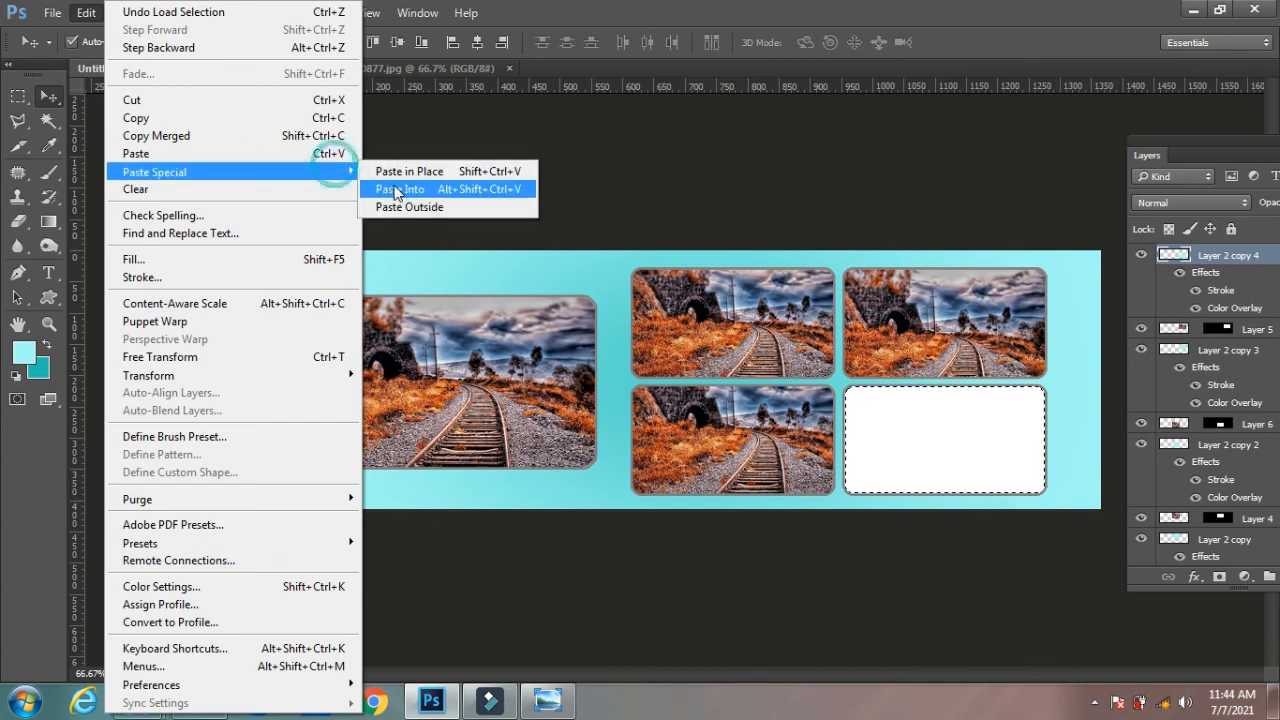
click(397, 190)
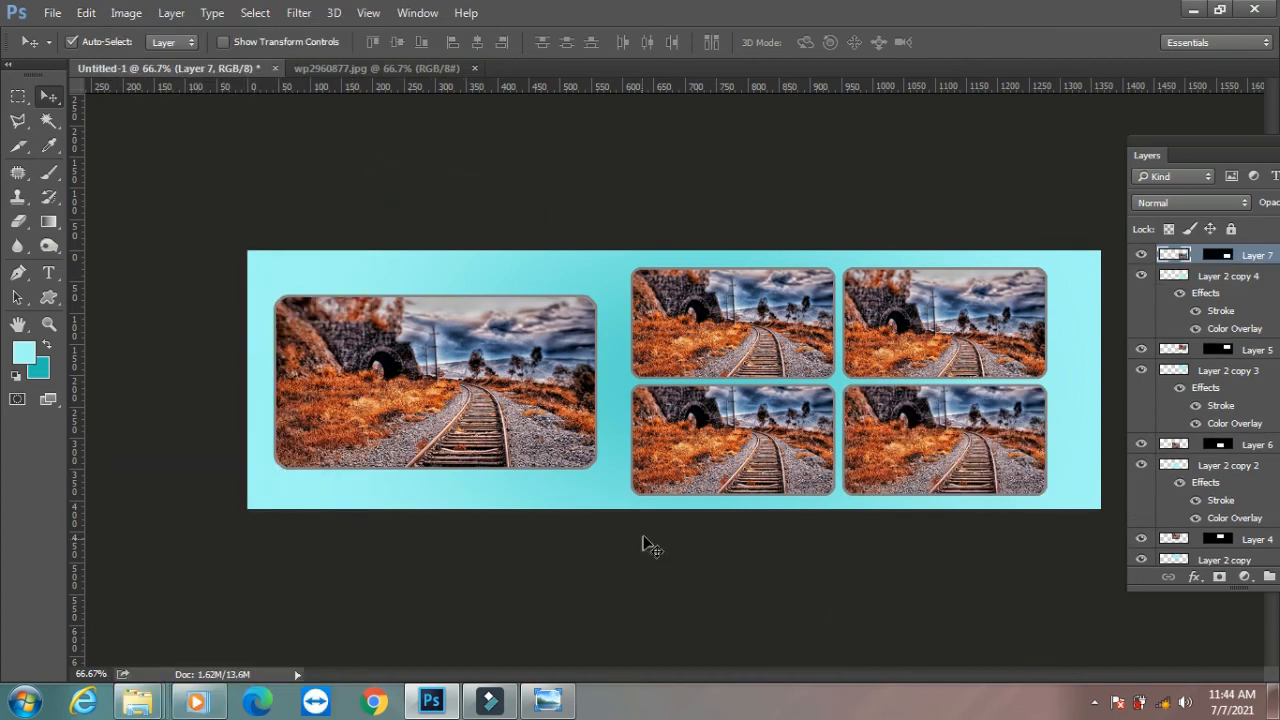
Step: Desaturate the railway photo in the grid's upper-left frame to make it black and white
click(774, 320)
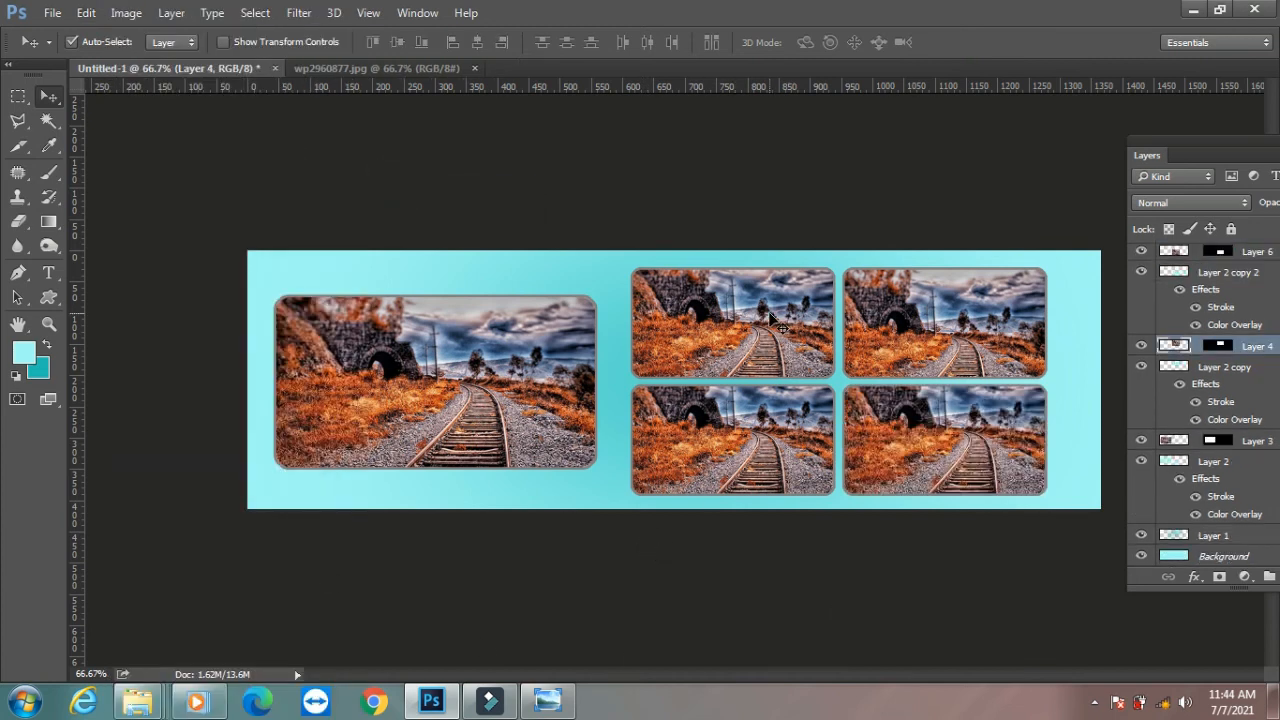
click(126, 13)
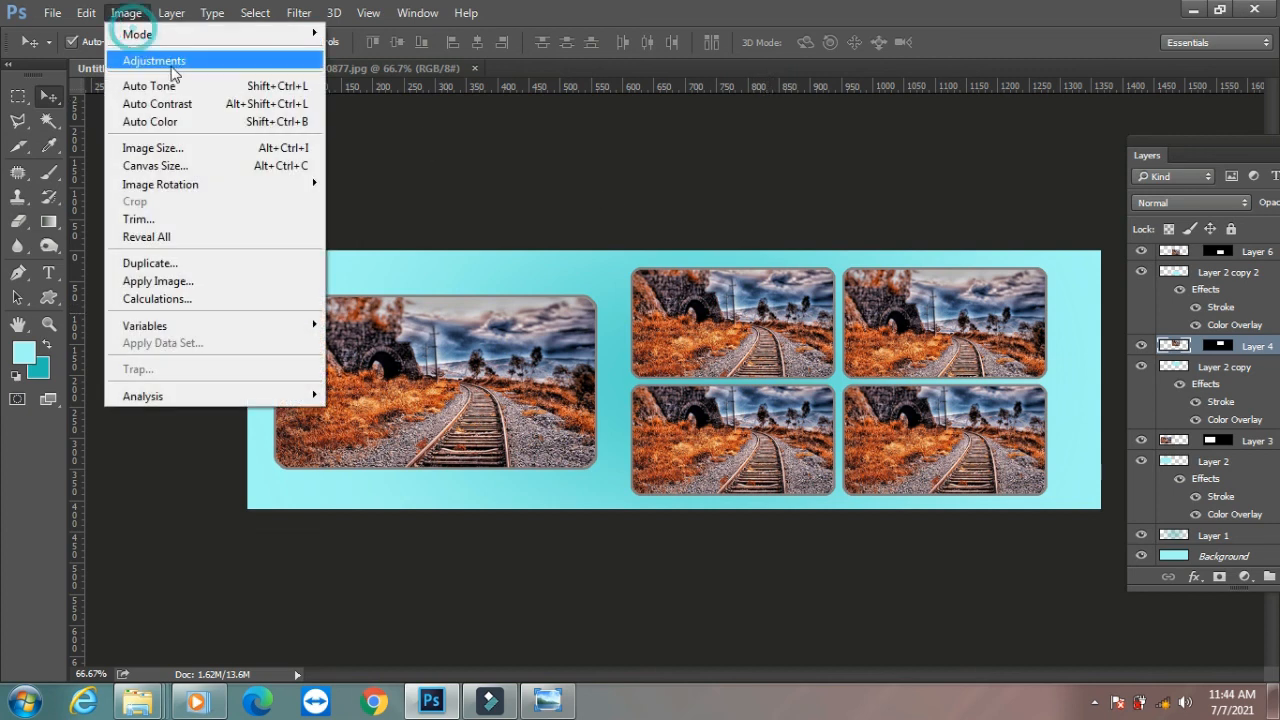
mouse_move(227, 64)
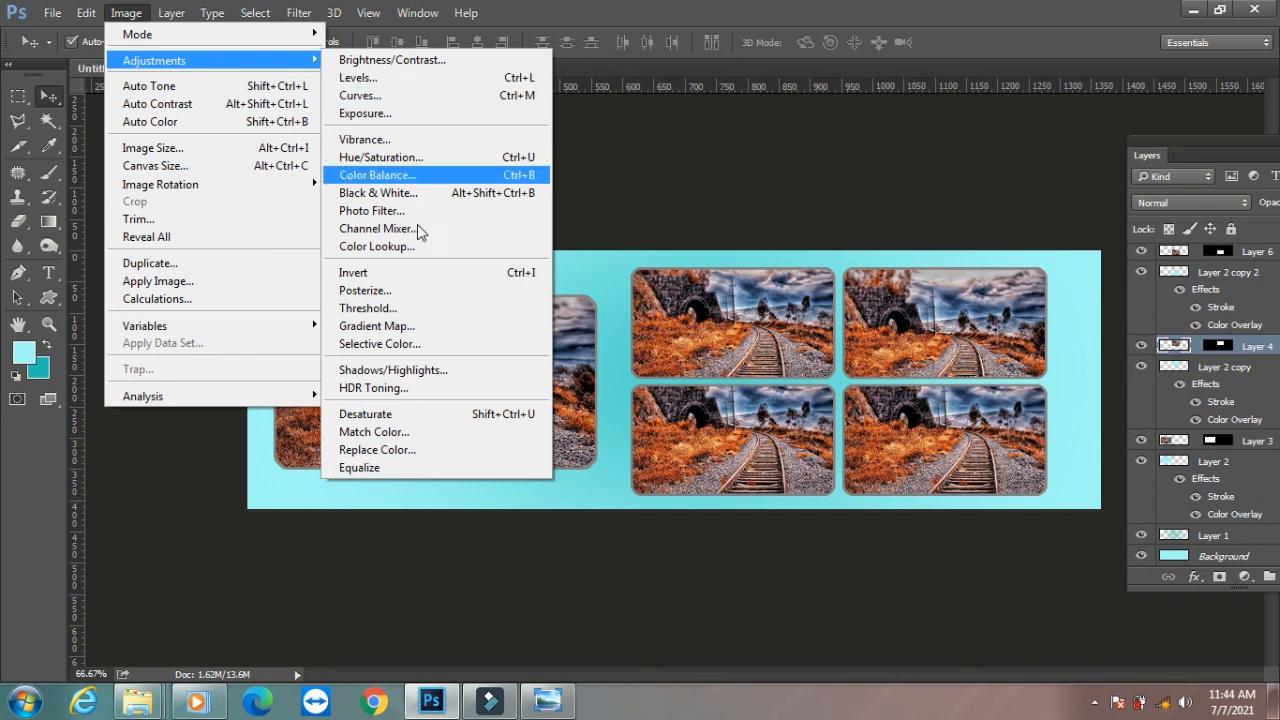
click(478, 422)
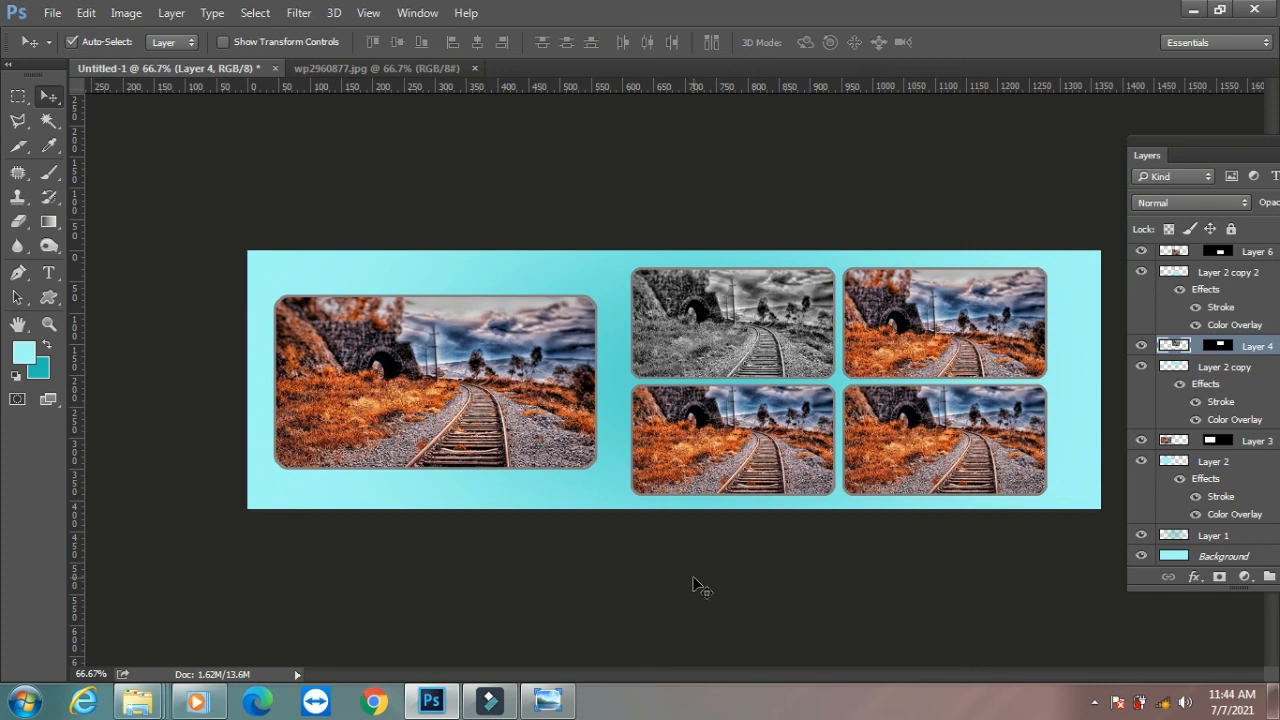
Step: Apply a Hue/Saturation adjustment with Hue -83 to the railway photo in the grid's upper-right frame
click(923, 328)
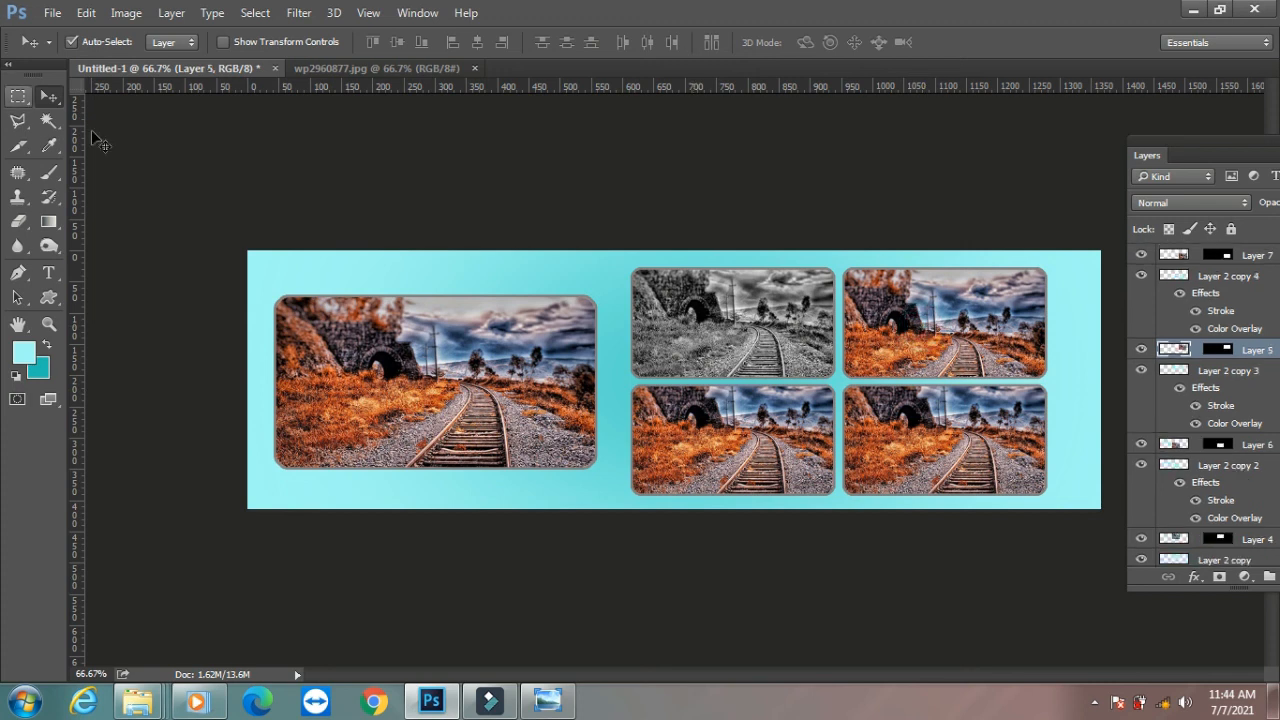
click(124, 13)
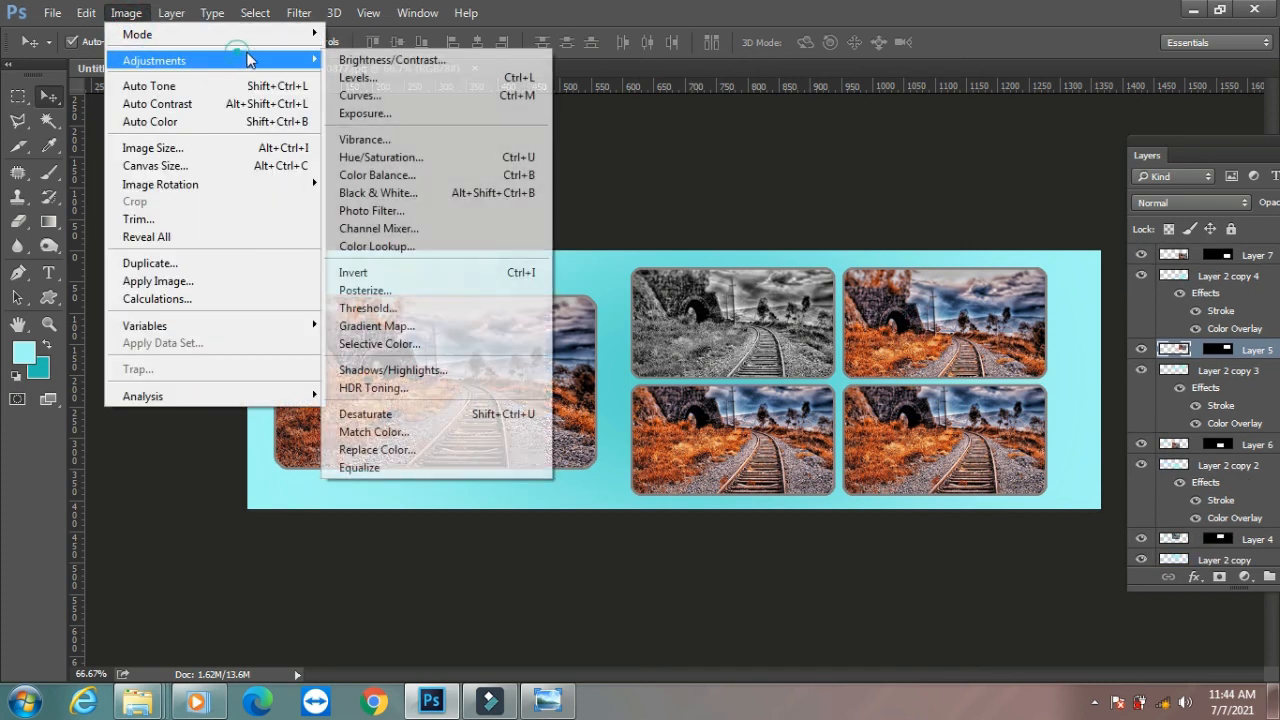
click(502, 157)
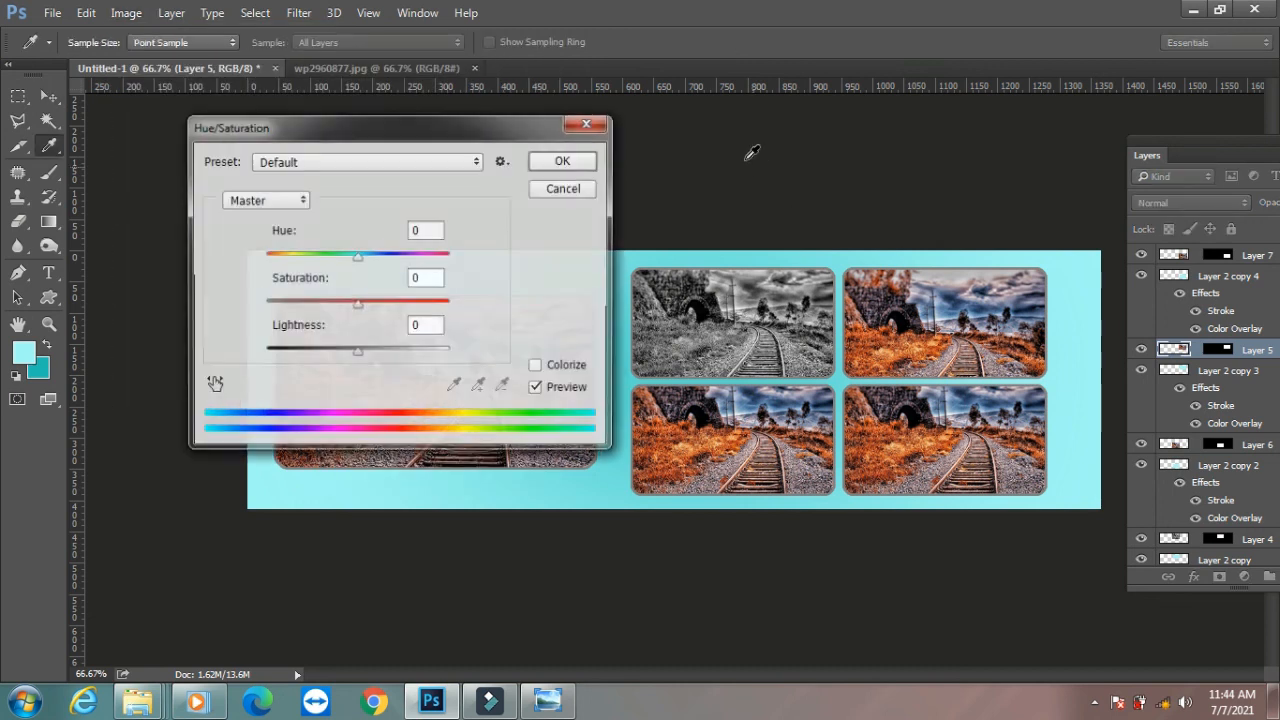
drag(358, 258, 302, 258)
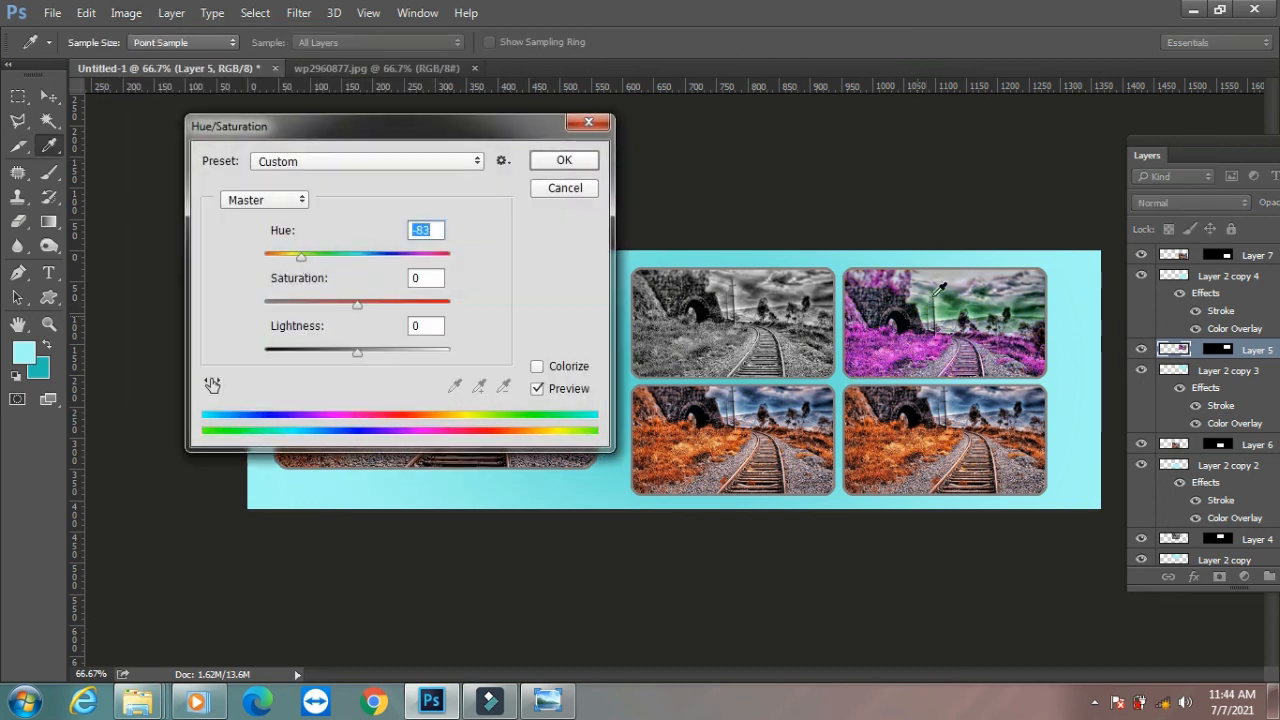
click(553, 161)
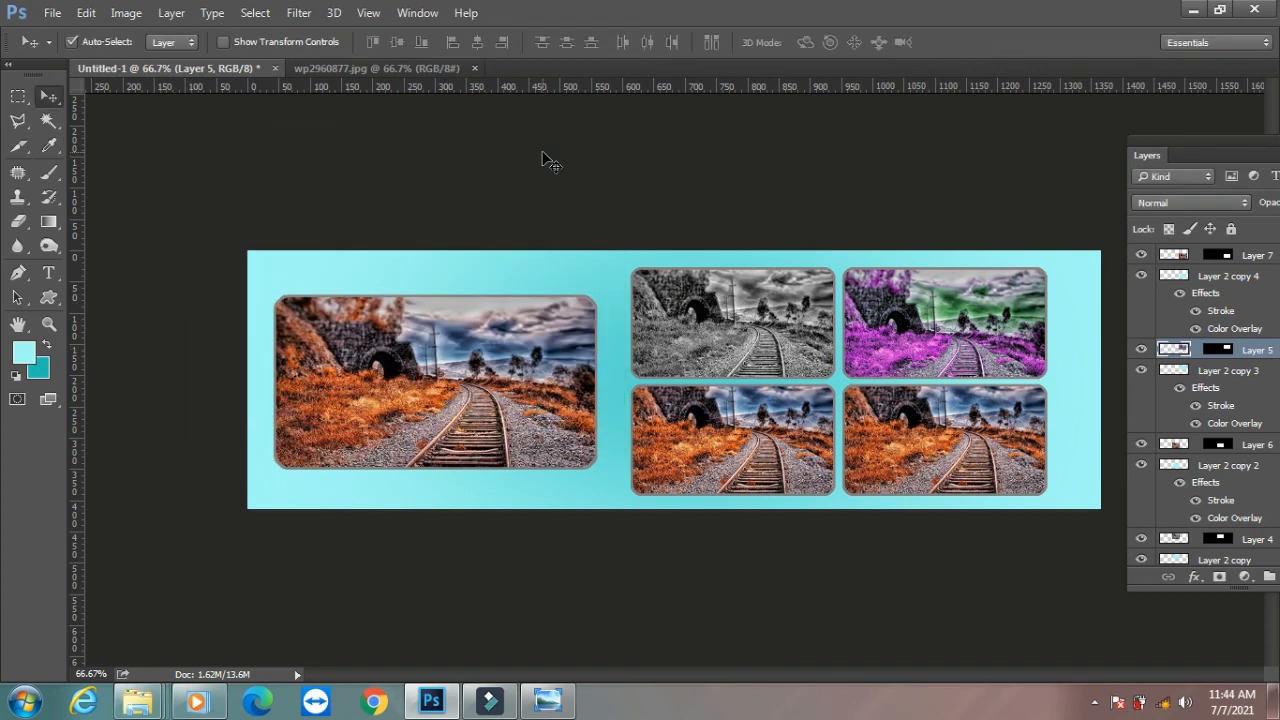